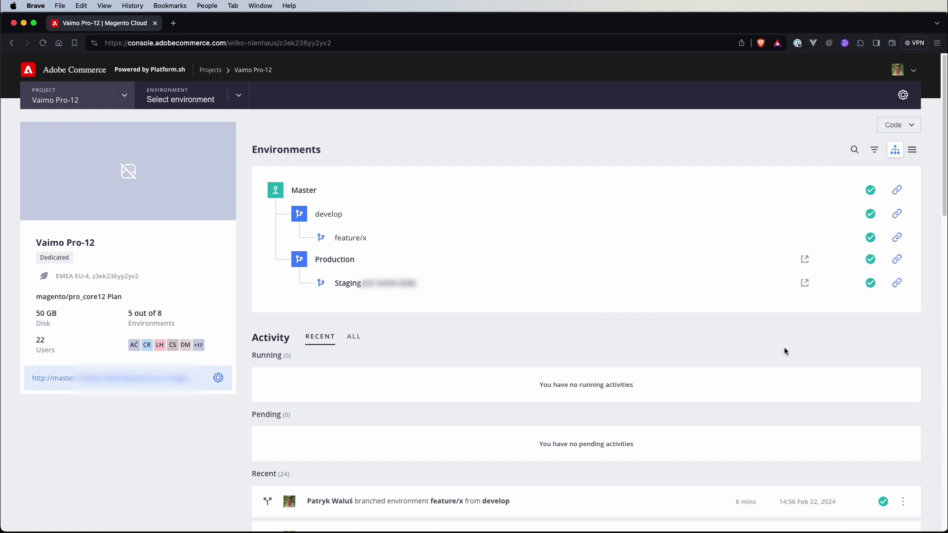
Open the settings of the feature/x environment and review its deactivation and deletion sections.
{"action": "left_click", "coordinate": [386, 242]}
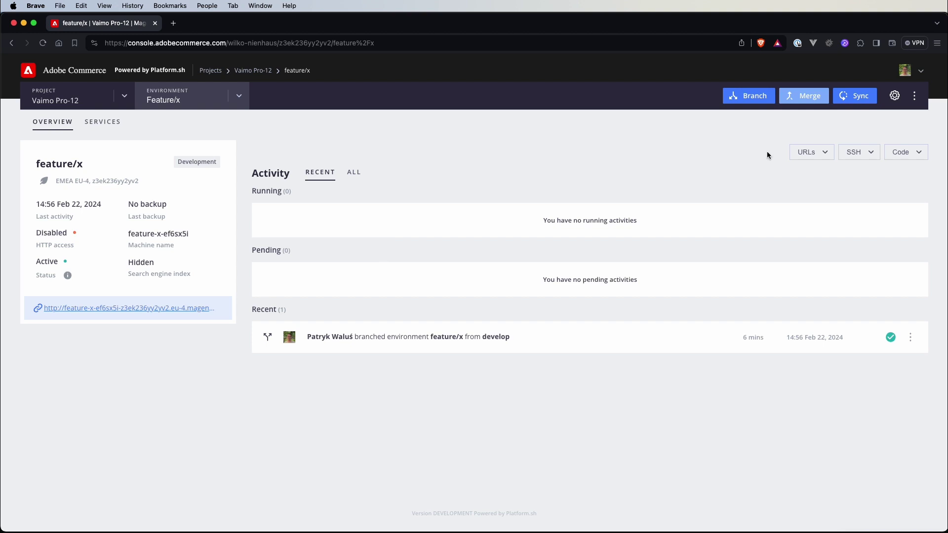
{"action": "left_click", "coordinate": [893, 98]}
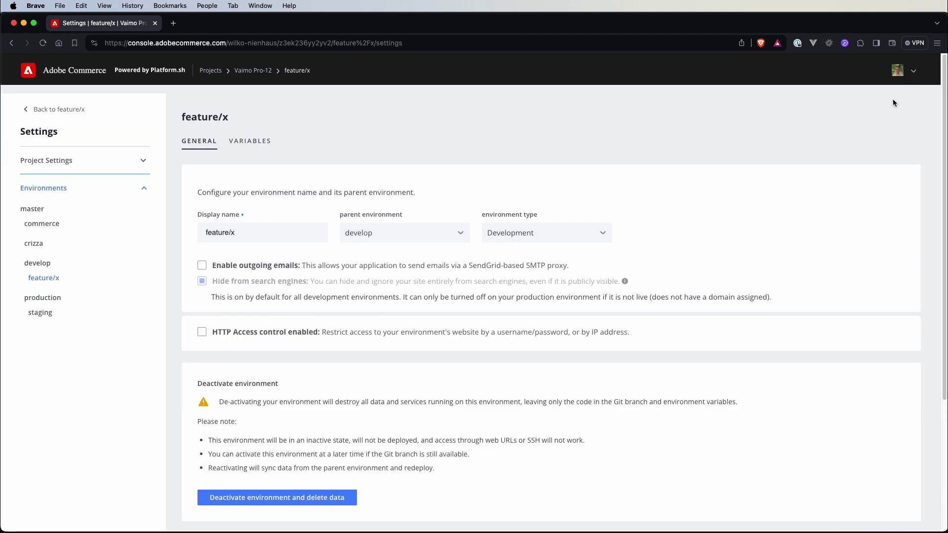
{"action": "scroll", "coordinate": [741, 276], "scroll_direction": "down", "scroll_amount": 5}
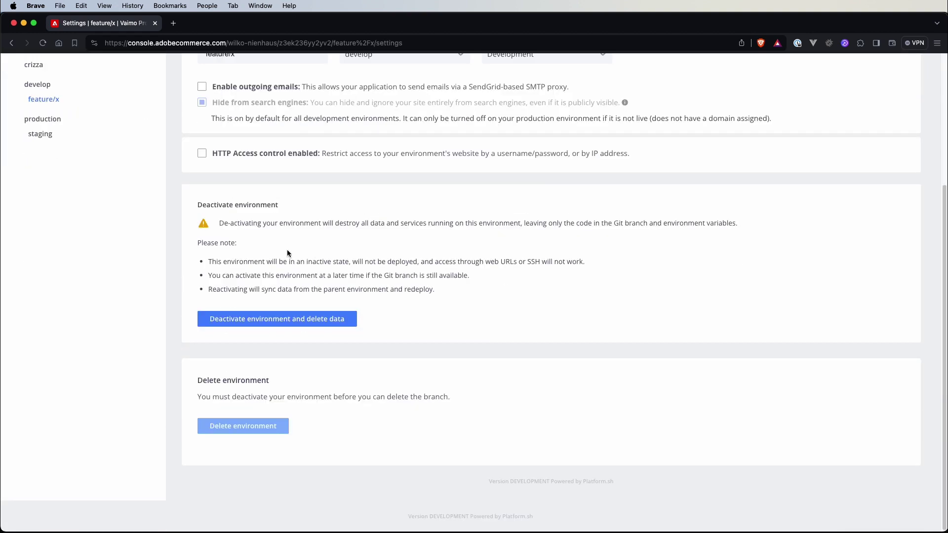
{"action": "left_click_drag", "start_coordinate": [202, 205], "coordinate": [298, 204]}
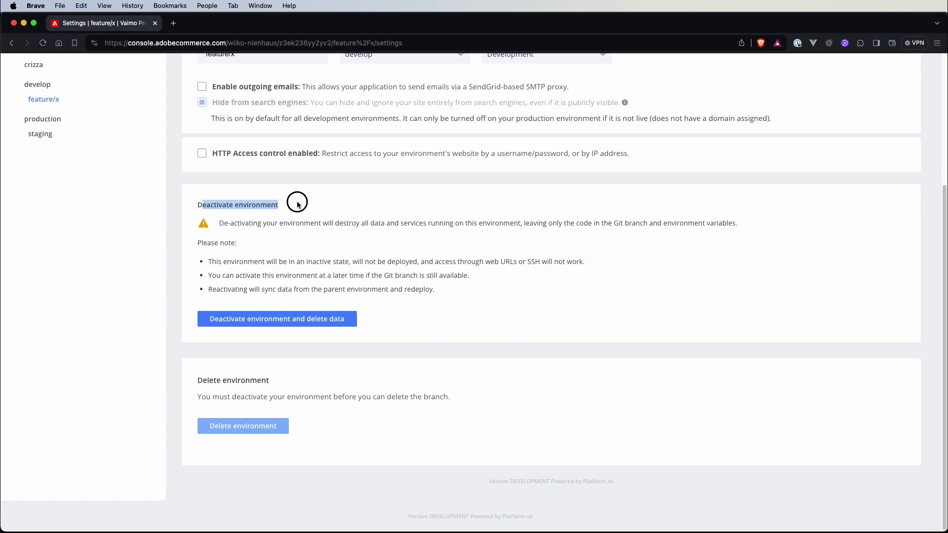
{"action": "left_click", "coordinate": [394, 202]}
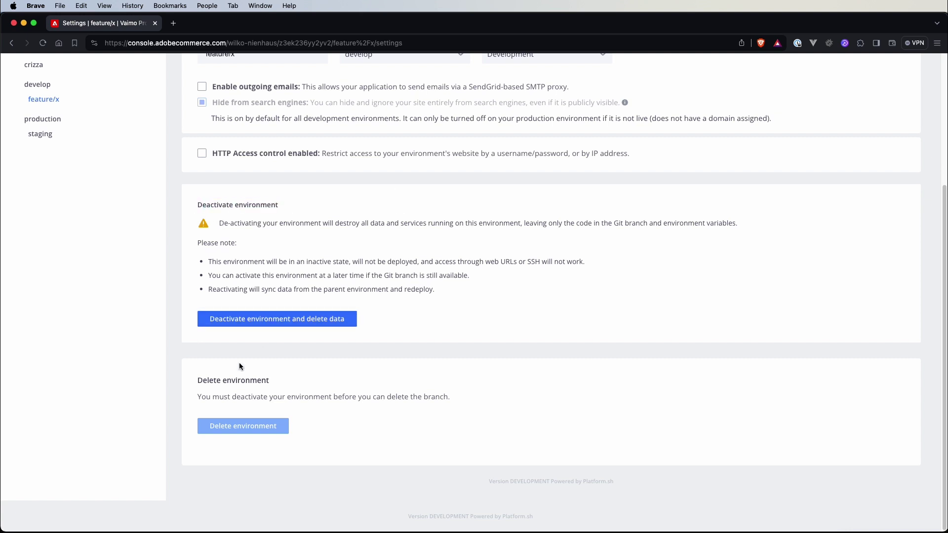
{"action": "left_click_drag", "start_coordinate": [198, 380], "coordinate": [298, 381]}
{"action": "left_click", "coordinate": [359, 377]}
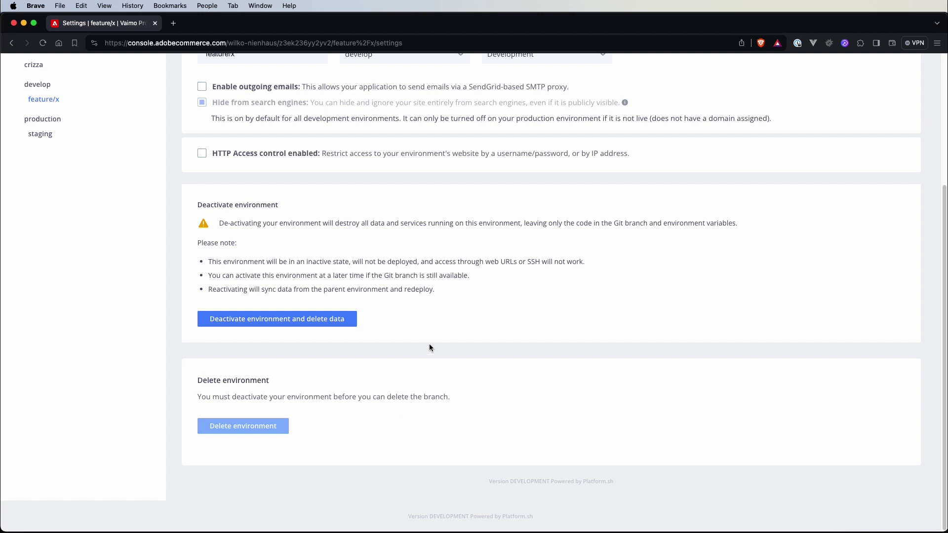
Examine the deactivation warning and its notes on data loss, web and SSH access, and reactivation.
{"action": "scroll", "coordinate": [429, 348], "scroll_direction": "up", "scroll_amount": 5}
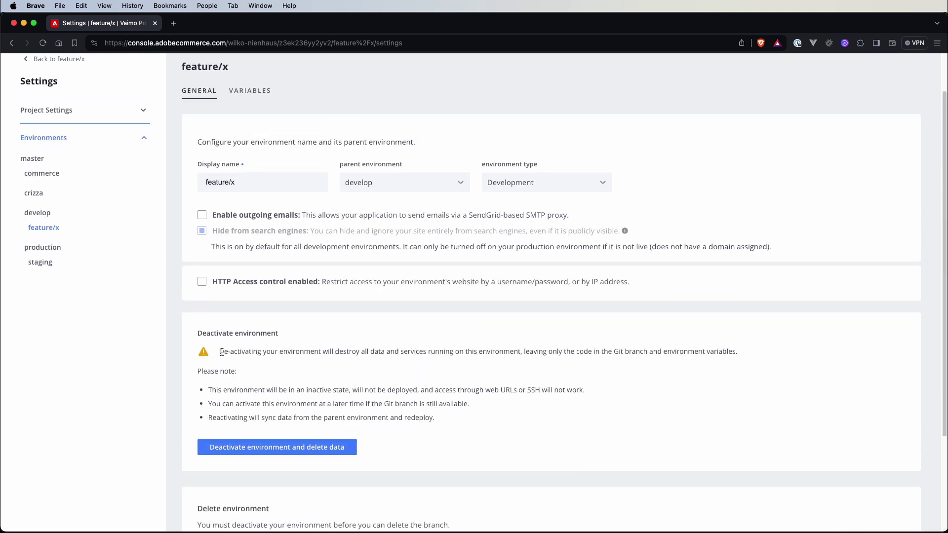
{"action": "left_click_drag", "start_coordinate": [320, 351], "coordinate": [734, 351]}
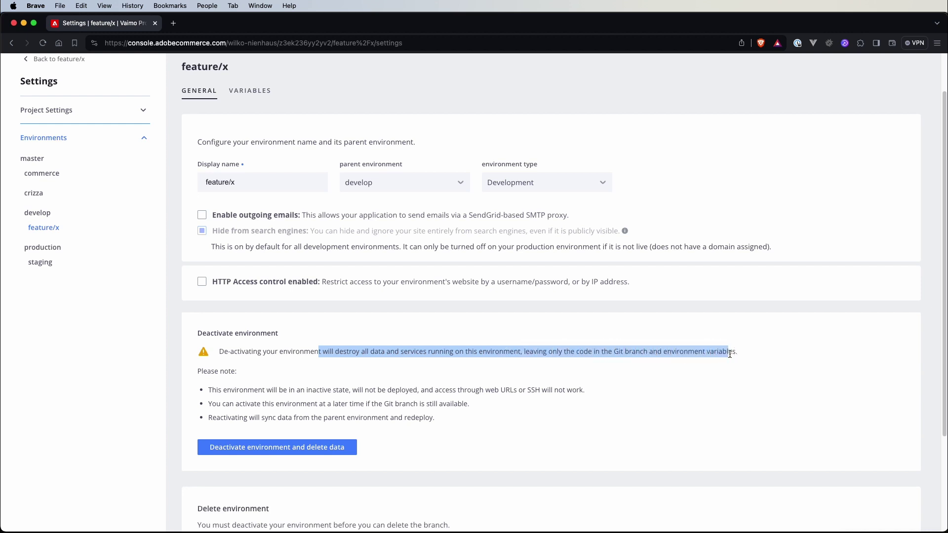
{"action": "left_click", "coordinate": [683, 363]}
{"action": "scroll", "coordinate": [668, 380], "scroll_direction": "down", "scroll_amount": 3}
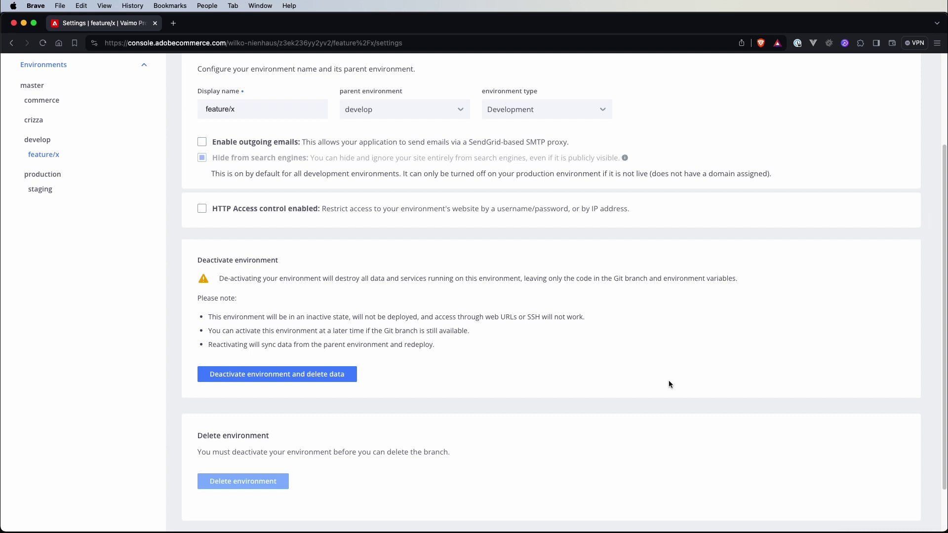
{"action": "left_click_drag", "start_coordinate": [227, 317], "coordinate": [514, 318]}
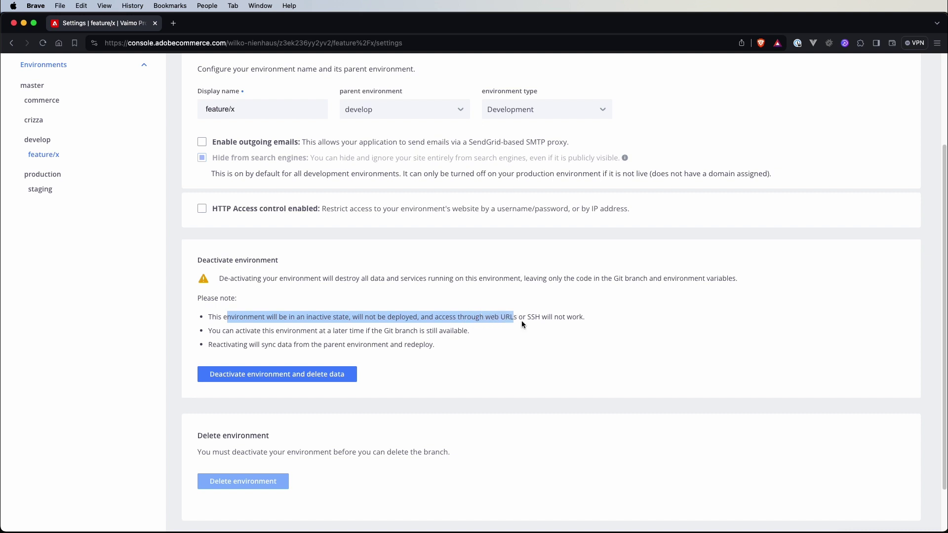
{"action": "double_click", "coordinate": [528, 319]}
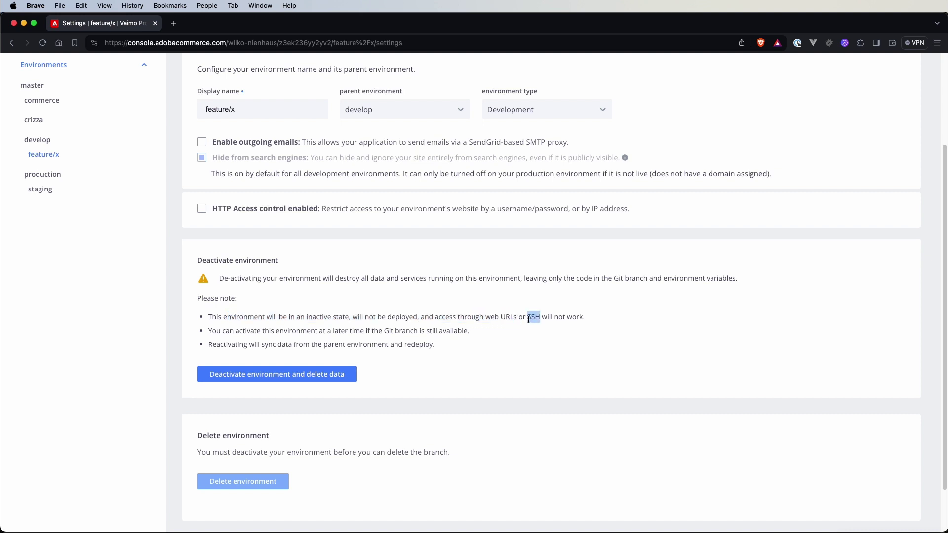
{"action": "left_click", "coordinate": [344, 331]}
{"action": "left_click_drag", "start_coordinate": [257, 331], "coordinate": [351, 333]}
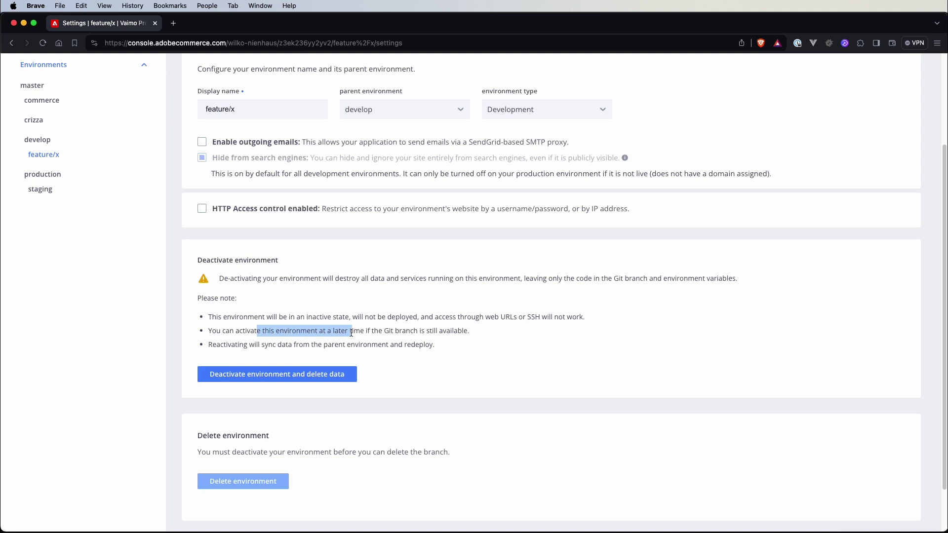
{"action": "left_click", "coordinate": [371, 332]}
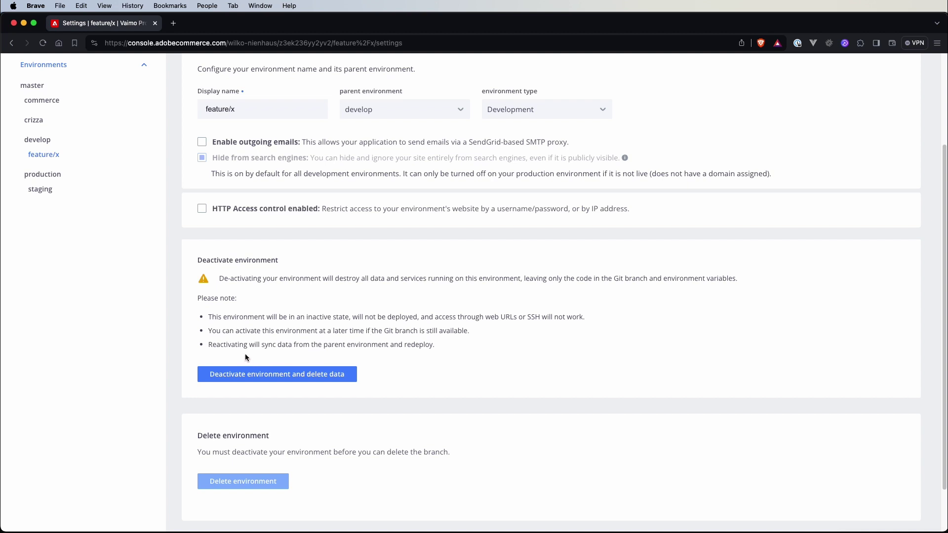
{"action": "left_click_drag", "start_coordinate": [260, 346], "coordinate": [432, 346]}
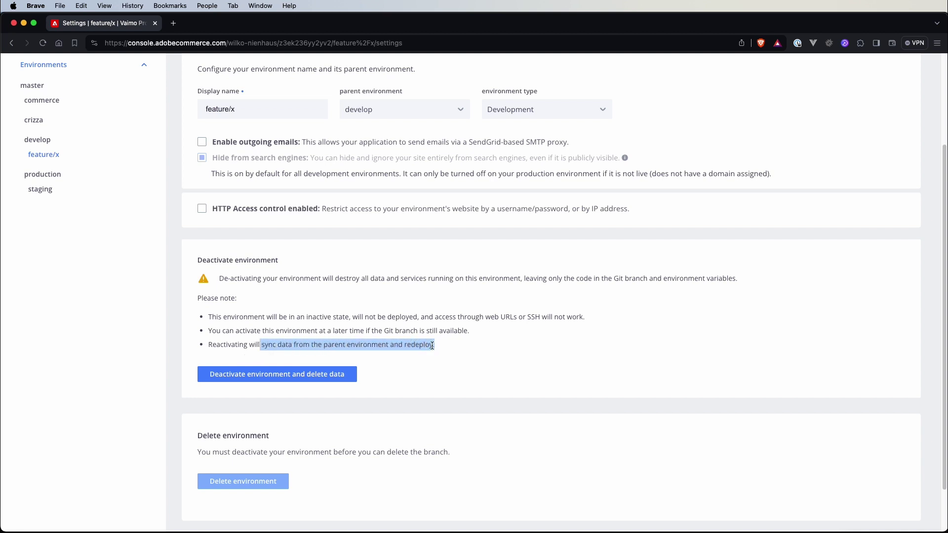
{"action": "left_click", "coordinate": [433, 345]}
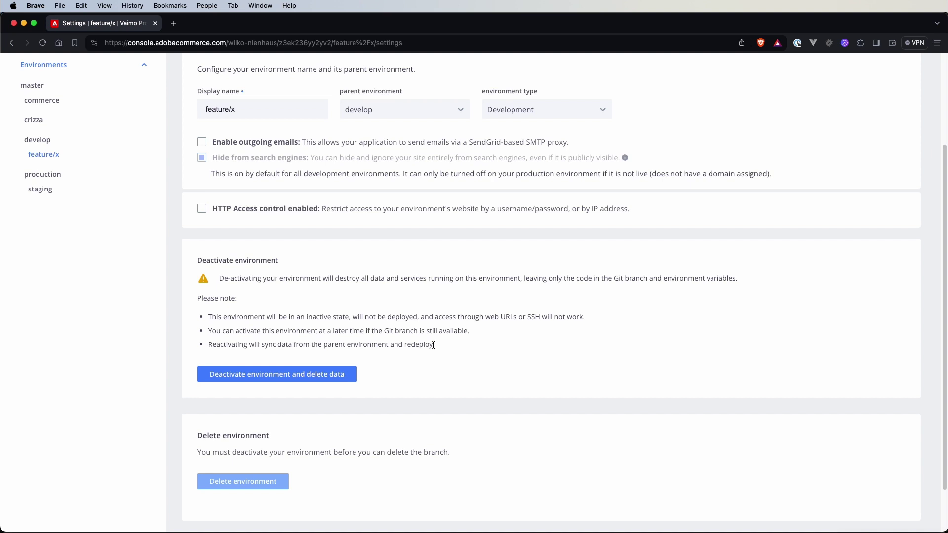
Deactivate the feature/x environment and delete its data, acknowledging the permanent data deletion and loss of URL and SSH access.
{"action": "left_click", "coordinate": [310, 381]}
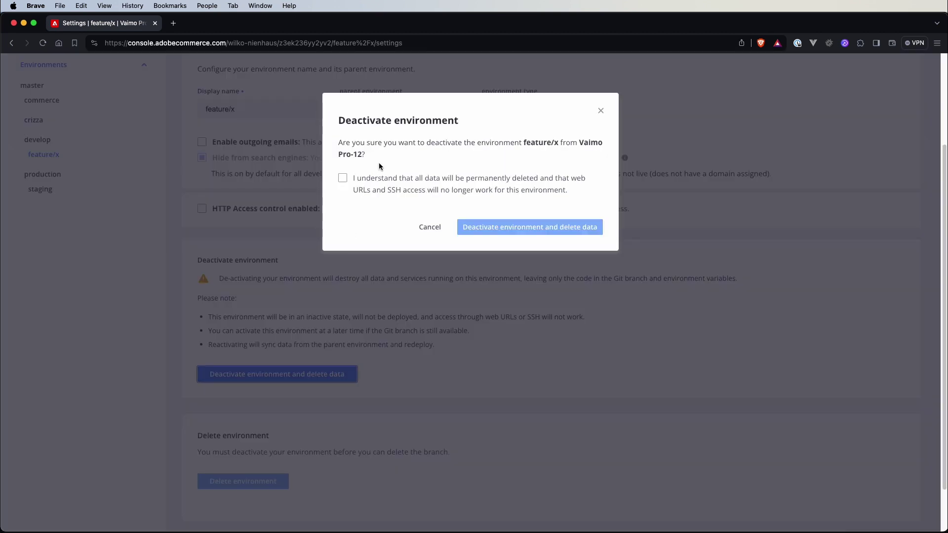
{"action": "left_click", "coordinate": [495, 141]}
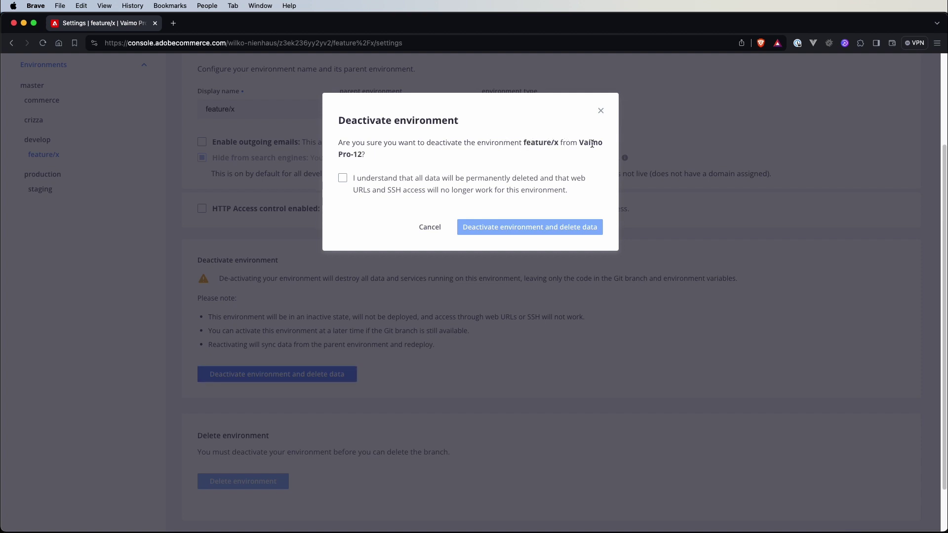
{"action": "left_click", "coordinate": [428, 189]}
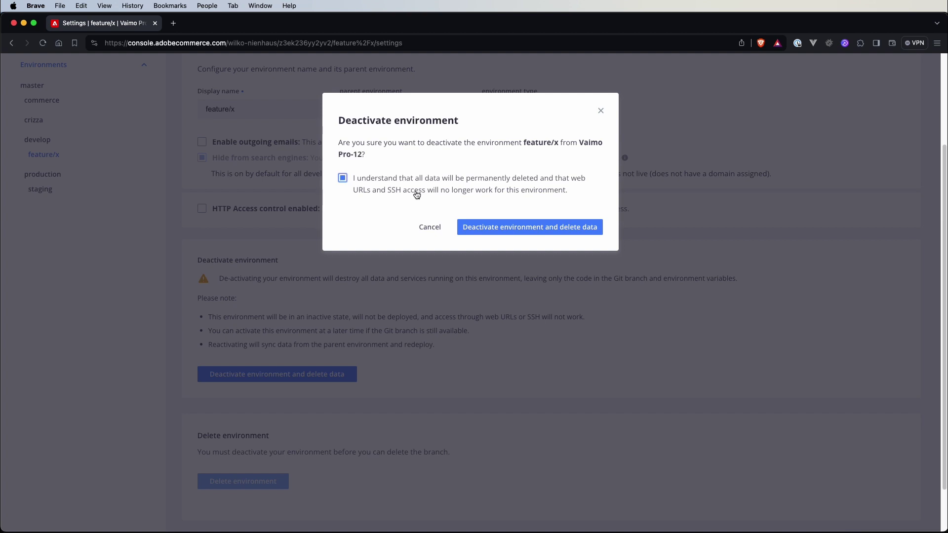
{"action": "left_click", "coordinate": [514, 226]}
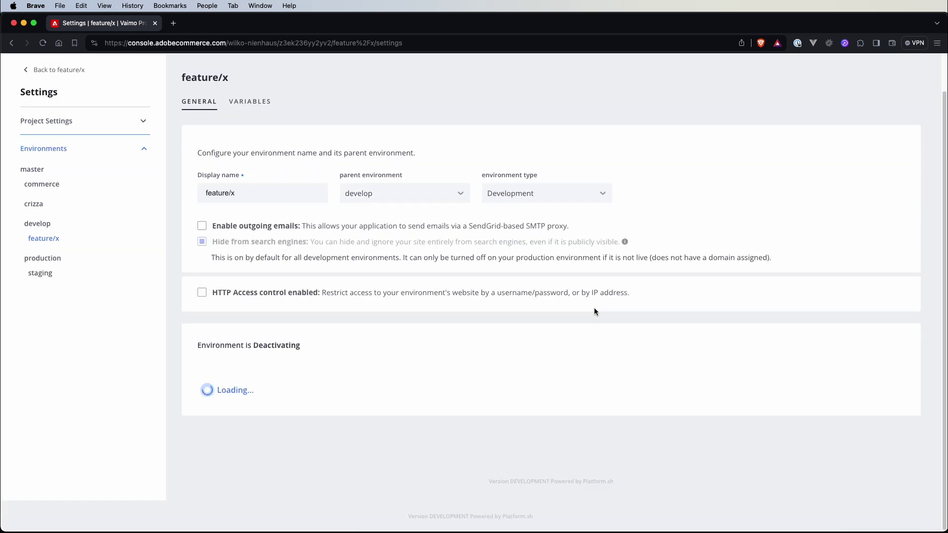
Return to the feature/x overview and view the build log of the running deactivation activity.
{"action": "left_click", "coordinate": [75, 71]}
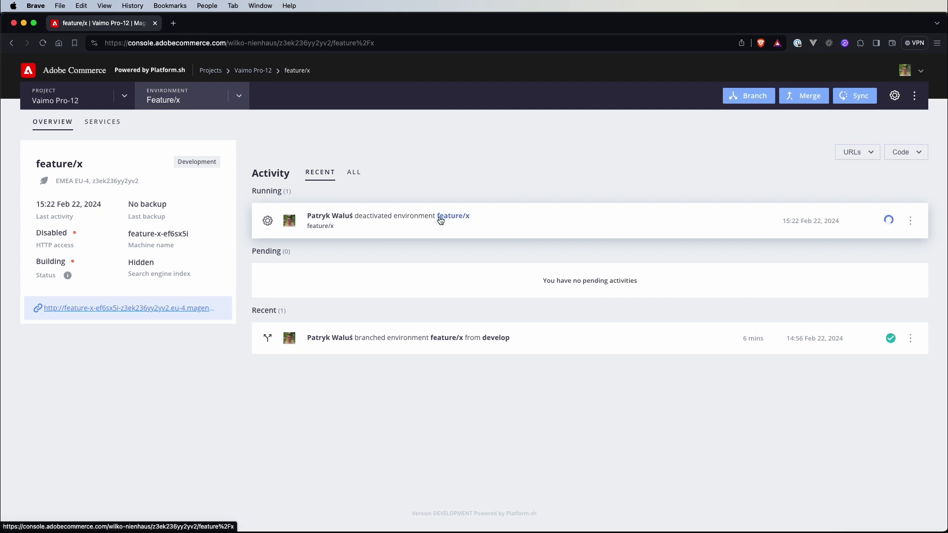
{"action": "left_click", "coordinate": [889, 221]}
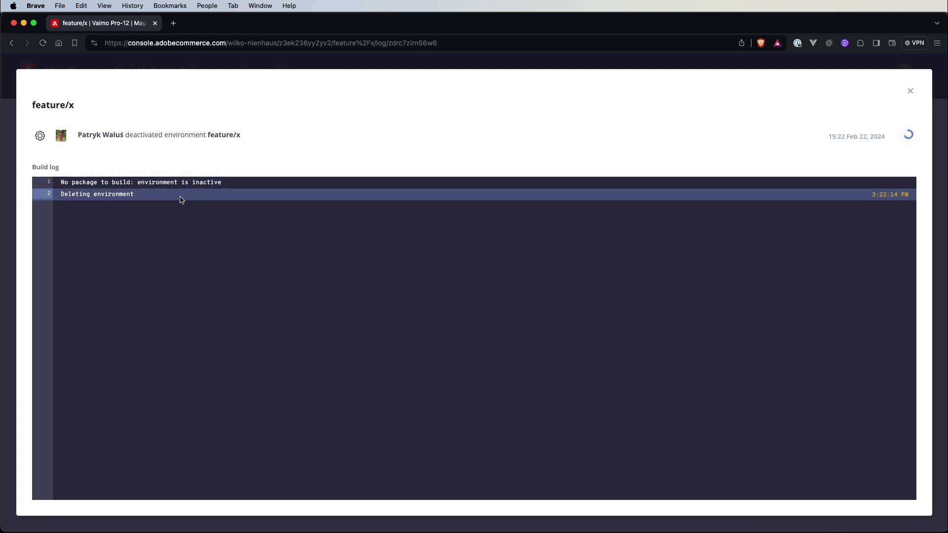
{"action": "key", "text": "Escape"}
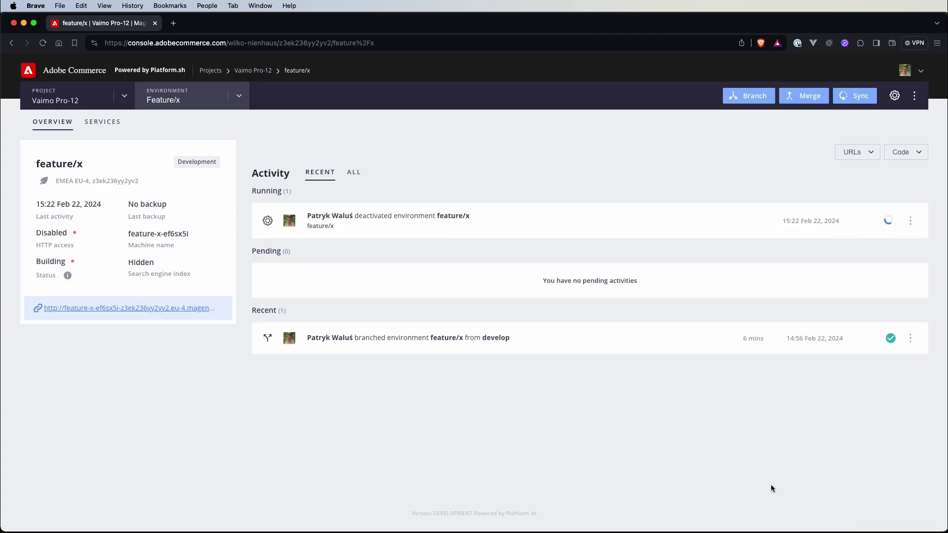
Switch to iTerm2, list the environments with "magento-cloud environments", and compare the status of develop and feature/x.
{"action": "key", "text": "alt+space"}
{"action": "type", "text": "magento-cloud environ"}
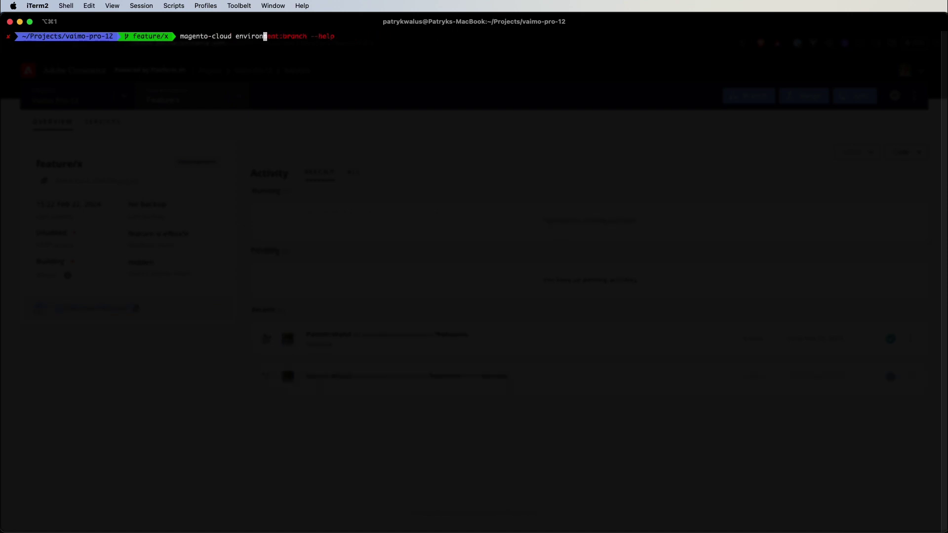
{"action": "type", "text": "ments"}
{"action": "key", "text": "Return"}
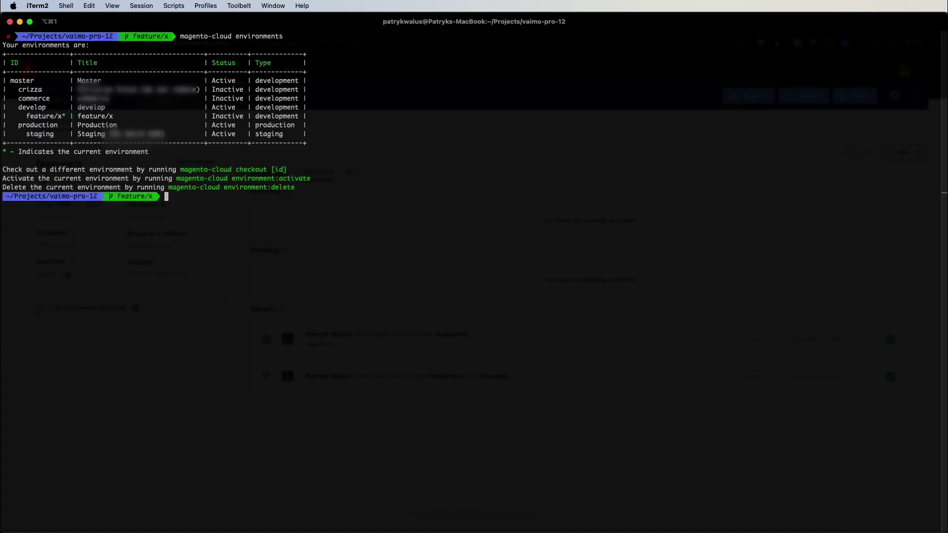
{"action": "triple_click", "coordinate": [22, 109]}
{"action": "double_click", "coordinate": [213, 108]}
{"action": "double_click", "coordinate": [49, 117]}
{"action": "double_click", "coordinate": [218, 117]}
{"action": "left_click", "coordinate": [217, 119]}
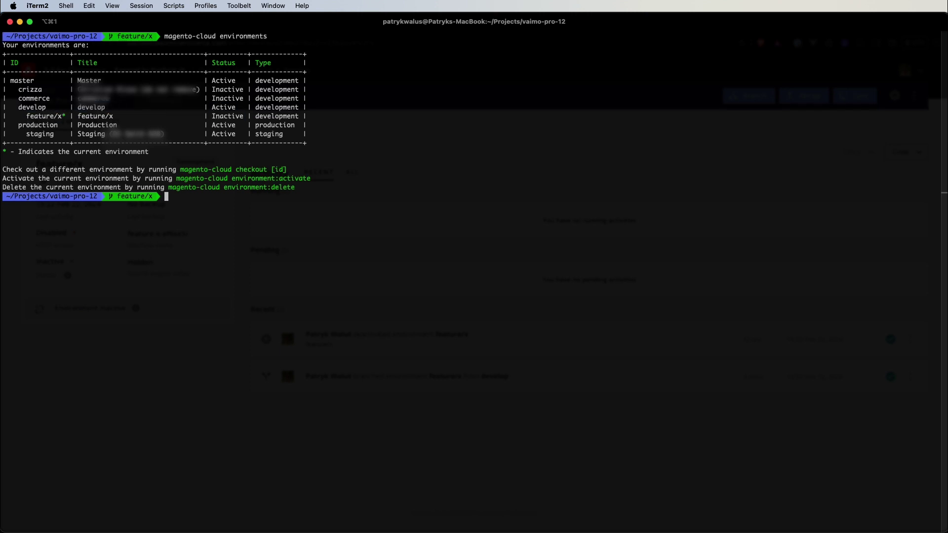
Switch to the Brave browser to check the recent activity of feature/x, and return to iTerm2.
{"action": "key", "text": "super+Tab"}
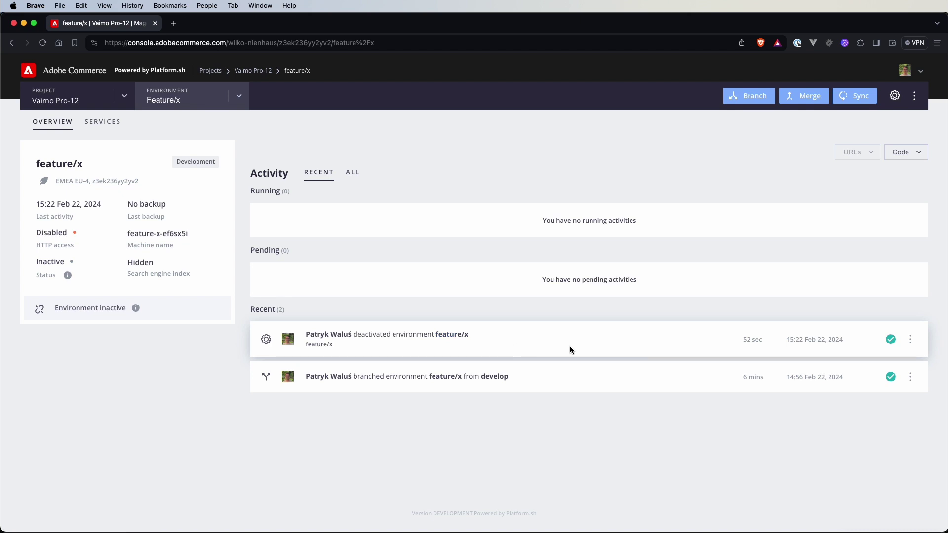
{"action": "mouse_move", "coordinate": [888, 346]}
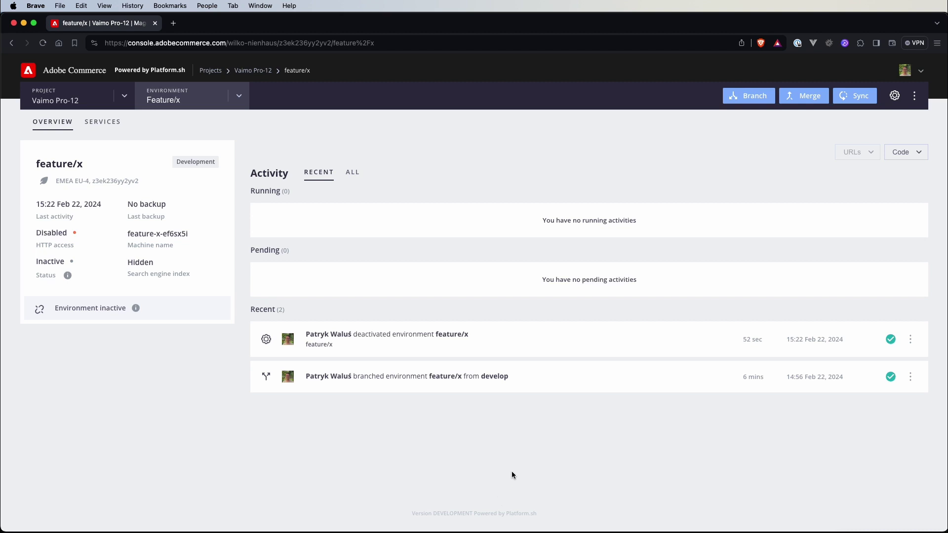
{"action": "key", "text": "super+Tab"}
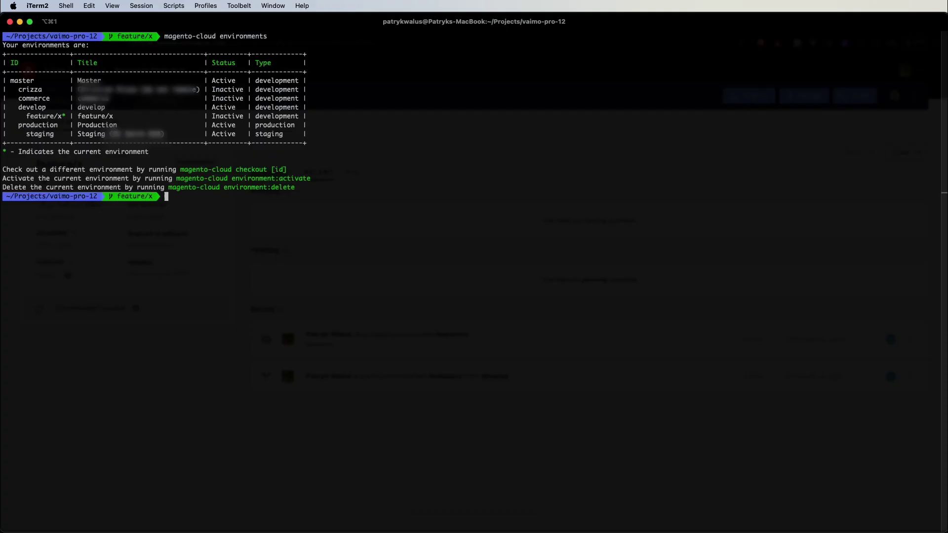
Display the command help with "magento-cloud environment:delete --help".
{"action": "key", "text": "Up"}
{"action": "key", "text": "ctrl+w"}
{"action": "key", "text": "Right"}
{"action": "key", "text": "BackSpace"}
{"action": "type", "text": ":"}
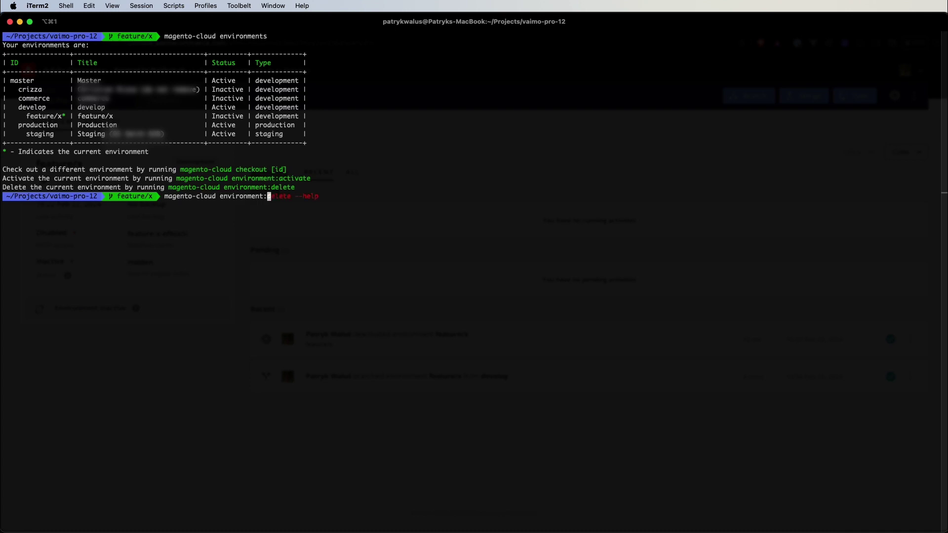
{"action": "type", "text": "delete --help"}
{"action": "key", "text": "Return"}
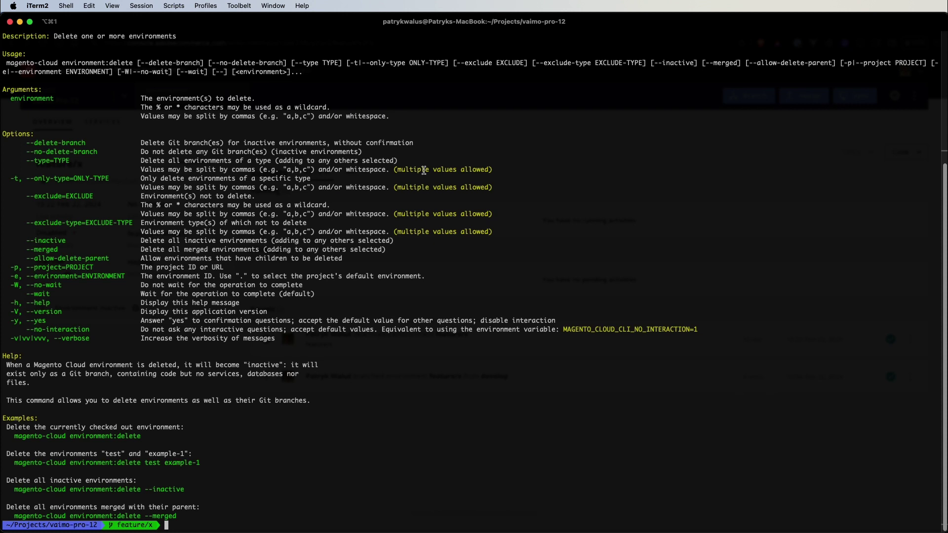
Examine the help's description, usage examples, and the --inactive, --merged, --exclude-type, --exclude and --only-type options.
{"action": "left_click_drag", "start_coordinate": [61, 39], "coordinate": [168, 39]}
{"action": "left_click", "coordinate": [167, 38]}
{"action": "left_click_drag", "start_coordinate": [222, 516], "coordinate": [23, 455]}
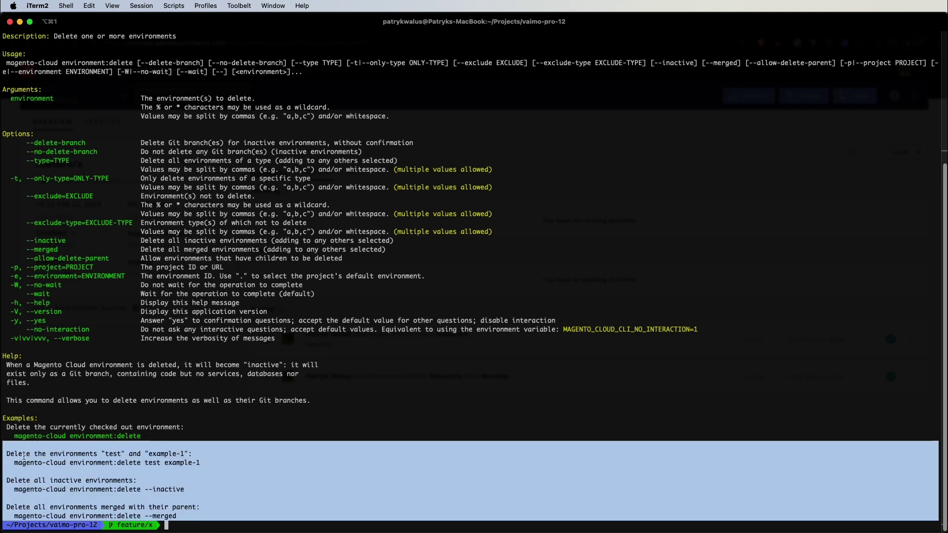
{"action": "left_click", "coordinate": [23, 455]}
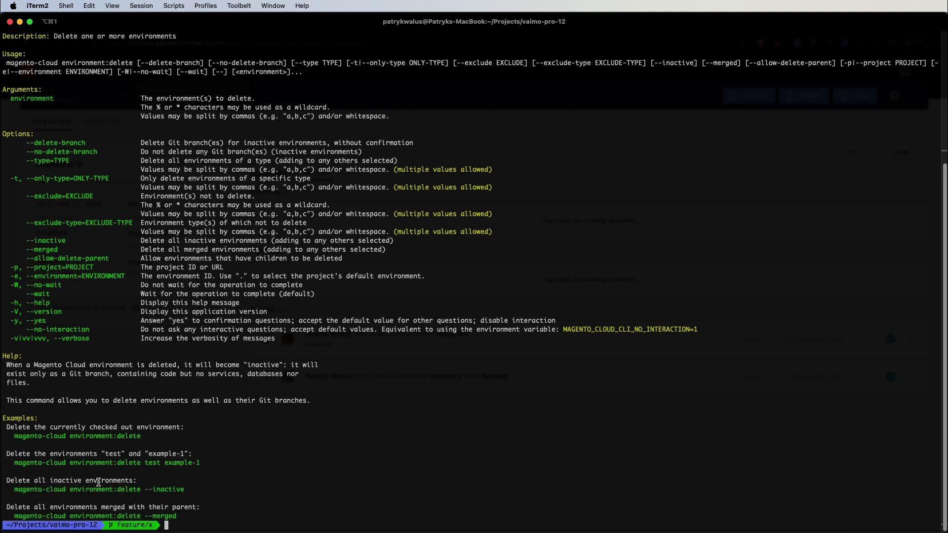
{"action": "double_click", "coordinate": [174, 489]}
{"action": "left_click_drag", "start_coordinate": [100, 508], "coordinate": [187, 503]}
{"action": "double_click", "coordinate": [161, 516]}
{"action": "double_click", "coordinate": [54, 223]}
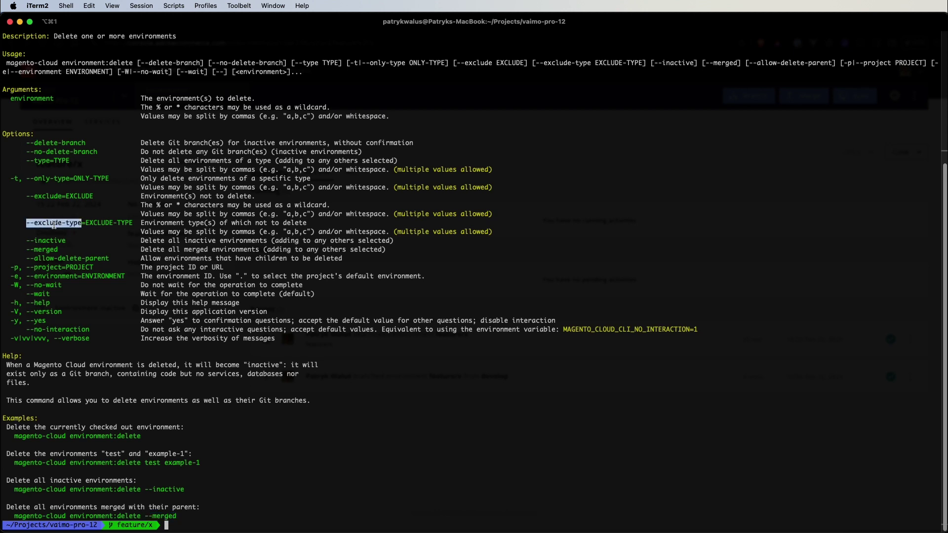
{"action": "double_click", "coordinate": [50, 196]}
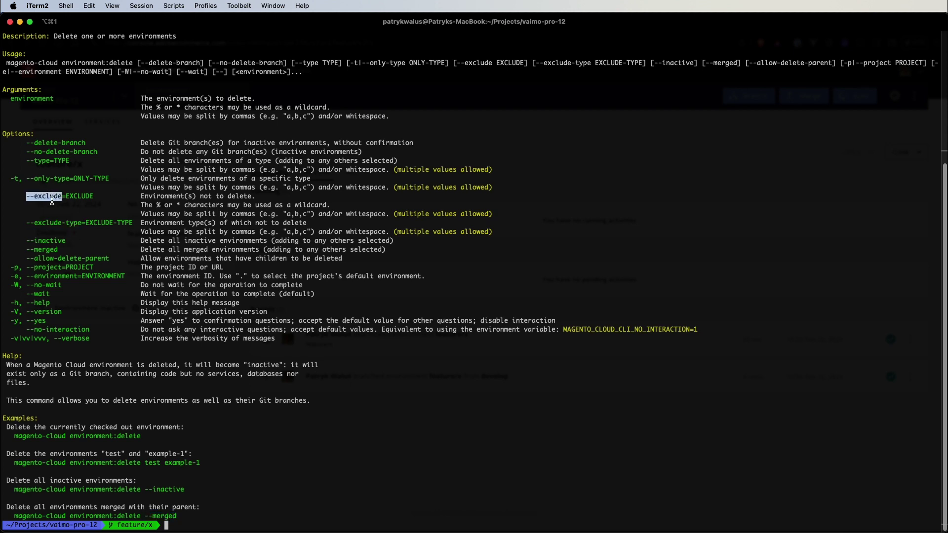
{"action": "double_click", "coordinate": [55, 179]}
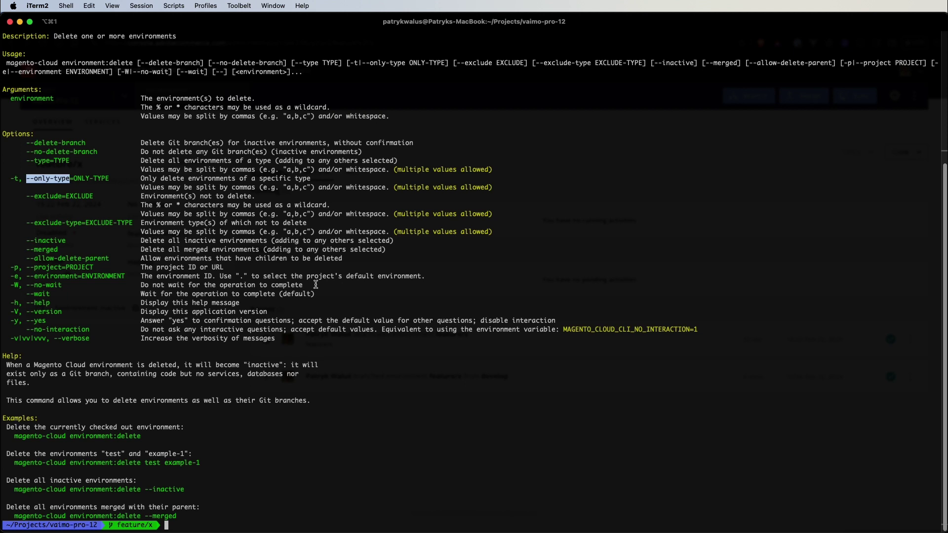
Switch to the Brave browser, open the feature/x environment settings, and examine the Delete environment section.
{"action": "left_click", "coordinate": [79, 143]}
{"action": "key", "text": "super+Tab"}
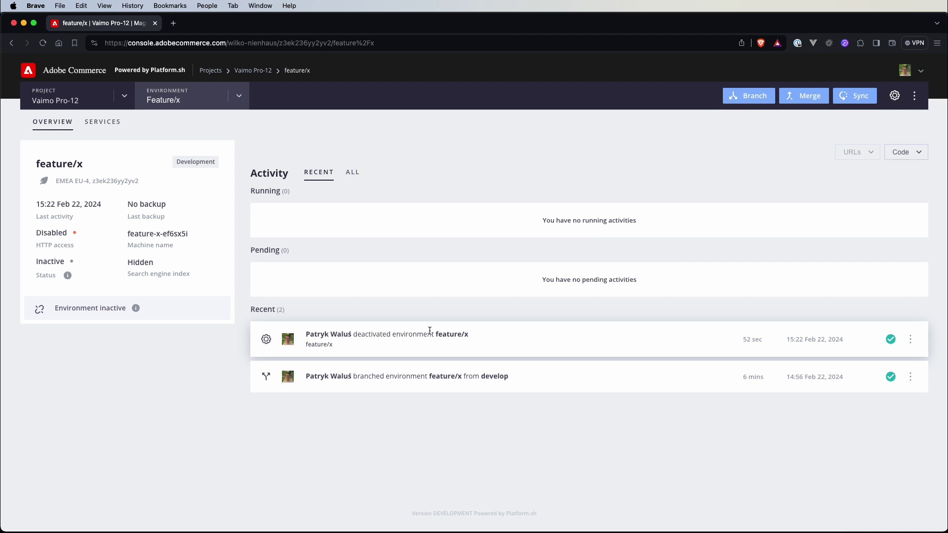
{"action": "left_click", "coordinate": [895, 96]}
{"action": "scroll", "coordinate": [715, 276], "scroll_direction": "down", "scroll_amount": 3}
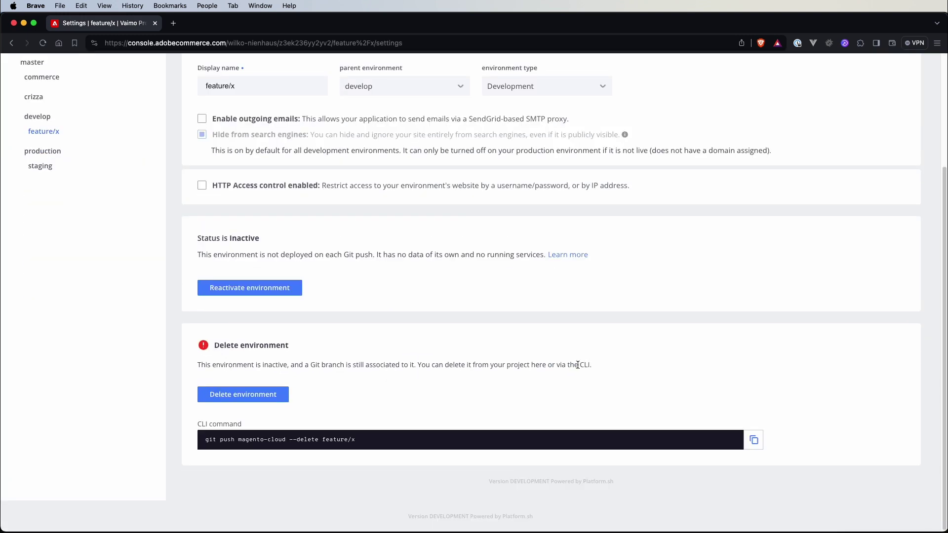
{"action": "left_click_drag", "start_coordinate": [212, 345], "coordinate": [257, 345]}
{"action": "left_click", "coordinate": [296, 349]}
Return to iTerm2 and delete the inactive environment with "magento-cloud environment:delete feature/x", confirming the deletion.
{"action": "key", "text": "super+Tab"}
{"action": "key", "text": "Up"}
{"action": "key", "text": "BackSpace"}
{"action": "key", "text": "BackSpace"}
{"action": "key", "text": "BackSpace"}
{"action": "key", "text": "BackSpace"}
{"action": "key", "text": "BackSpace"}
{"action": "key", "text": "BackSpace"}
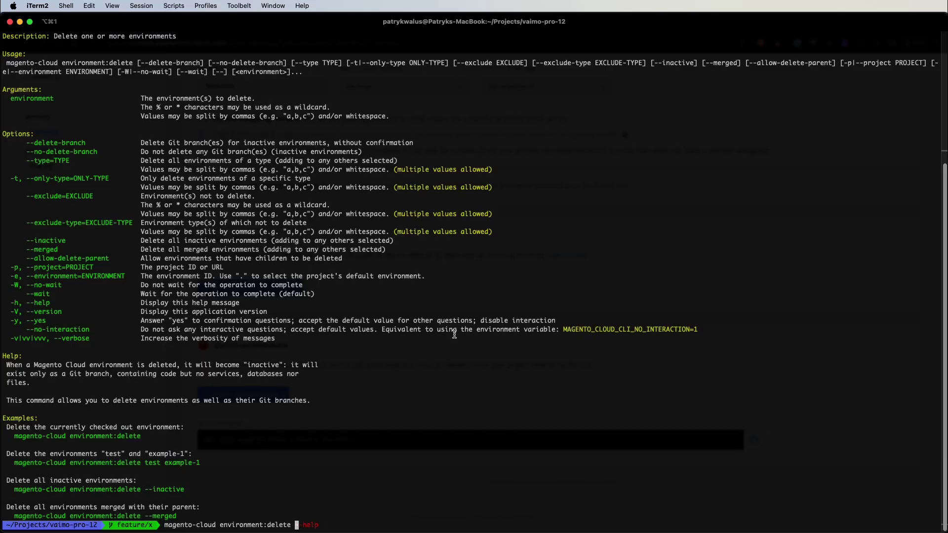
{"action": "type", "text": "feature/x"}
{"action": "key", "text": "Return"}
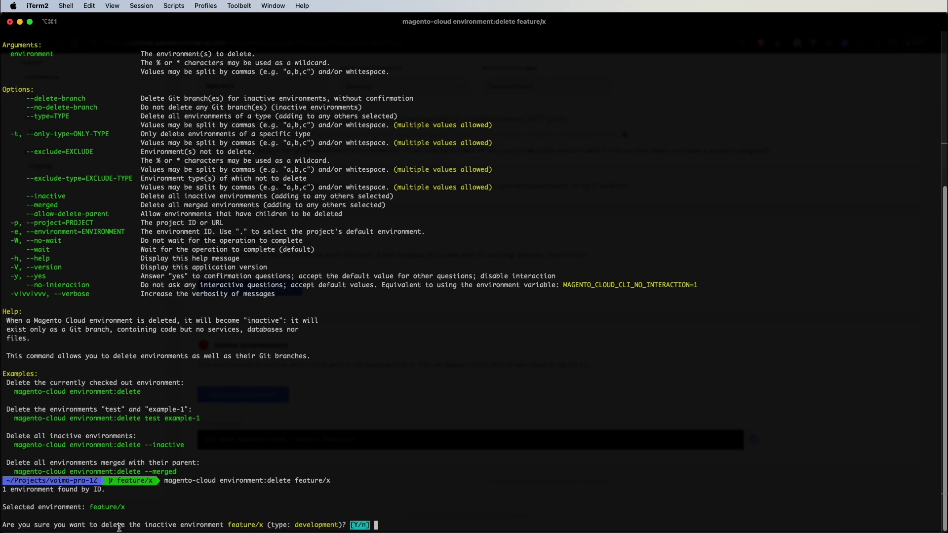
{"action": "type", "text": "y"}
{"action": "key", "text": "Return"}
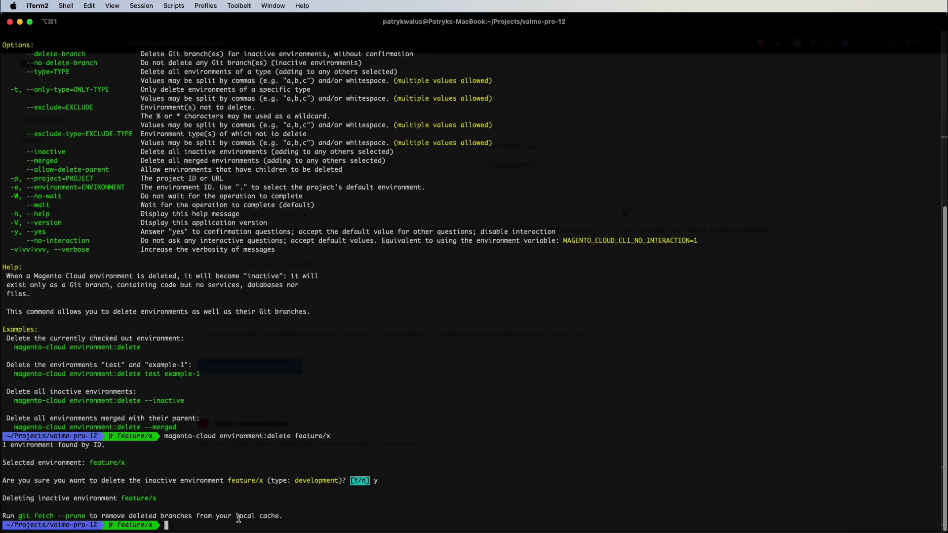
Clear the terminal and list the project's environments with "magento-cloud environments".
{"action": "key", "text": "super+k"}
{"action": "type", "text": "magento-cloud environments"}
{"action": "key", "text": "Return"}
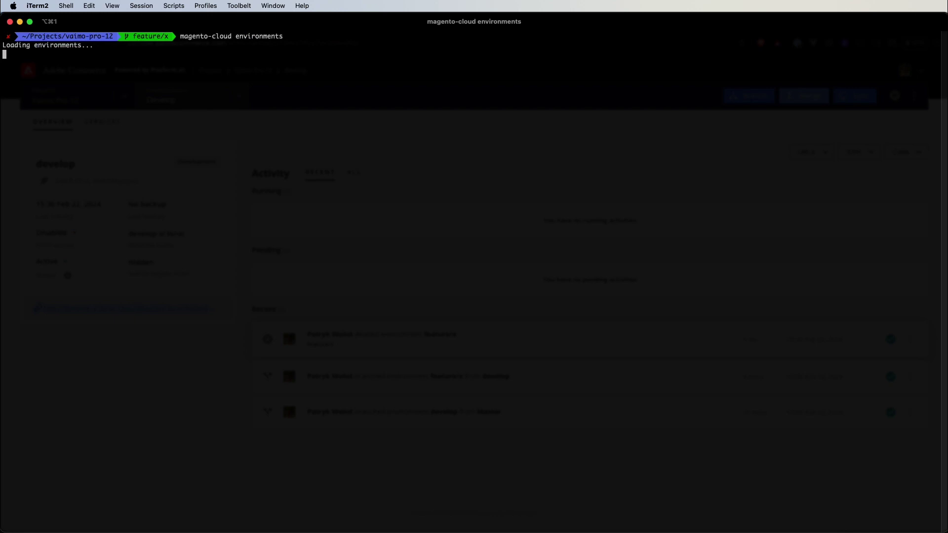
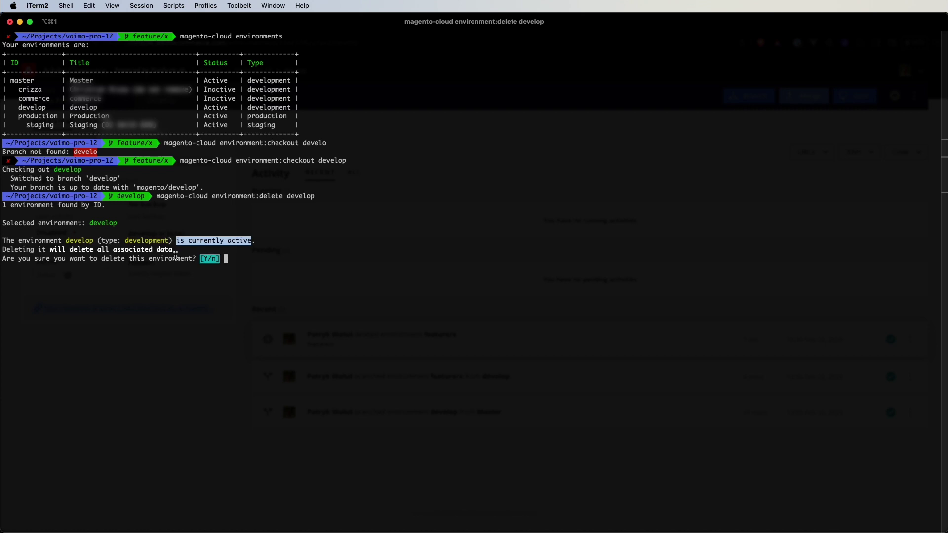
Confirm deleting the active develop environment while keeping its Git branch, and interrupt the wait for the activity.
{"action": "type", "text": "y"}
{"action": "key", "text": "Return"}
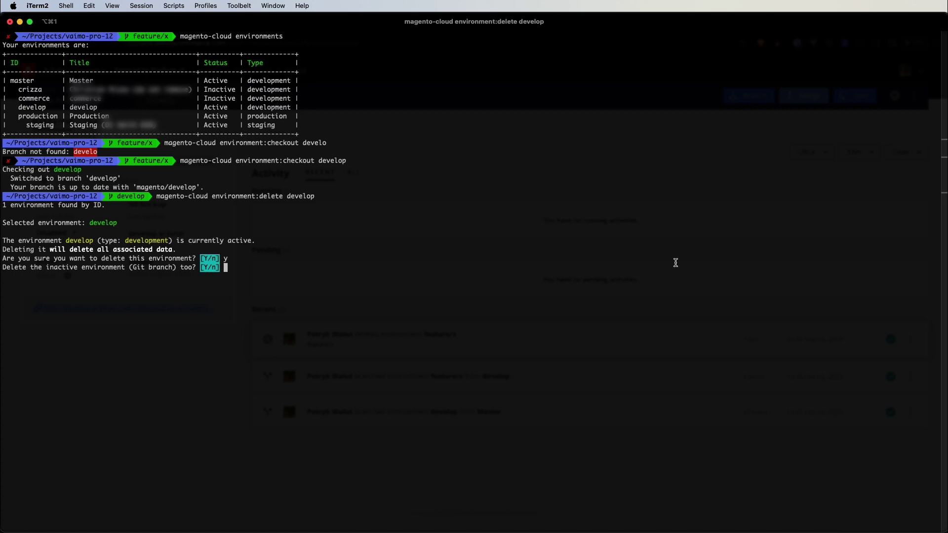
{"action": "type", "text": "n"}
{"action": "key", "text": "Return"}
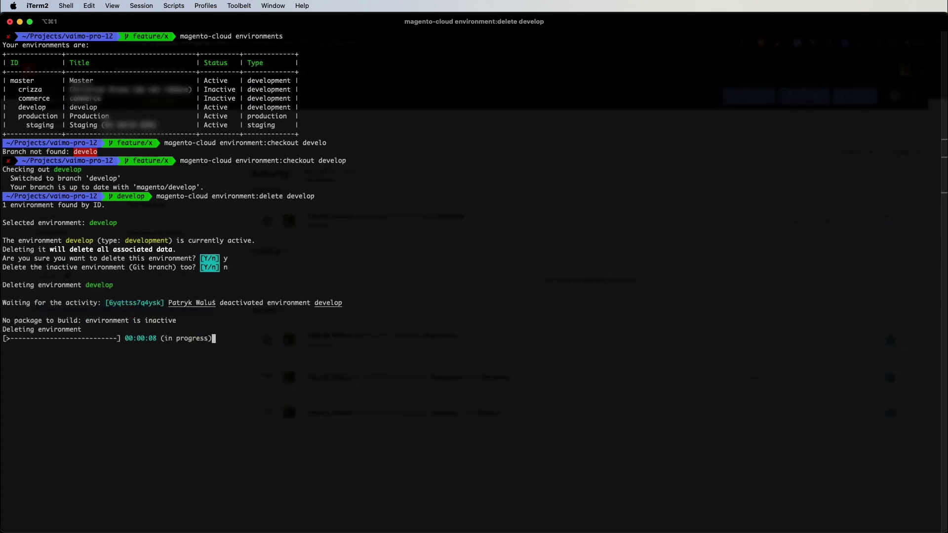
{"action": "key", "text": "ctrl+c"}
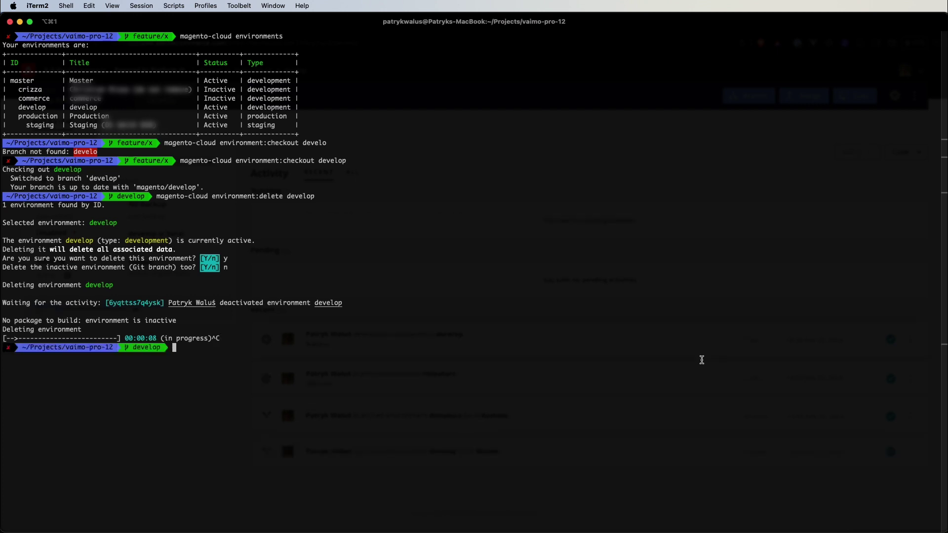
Rerun "magento-cloud environments" and check the status of develop.
{"action": "key", "text": "Up"}
{"action": "key", "text": "Up"}
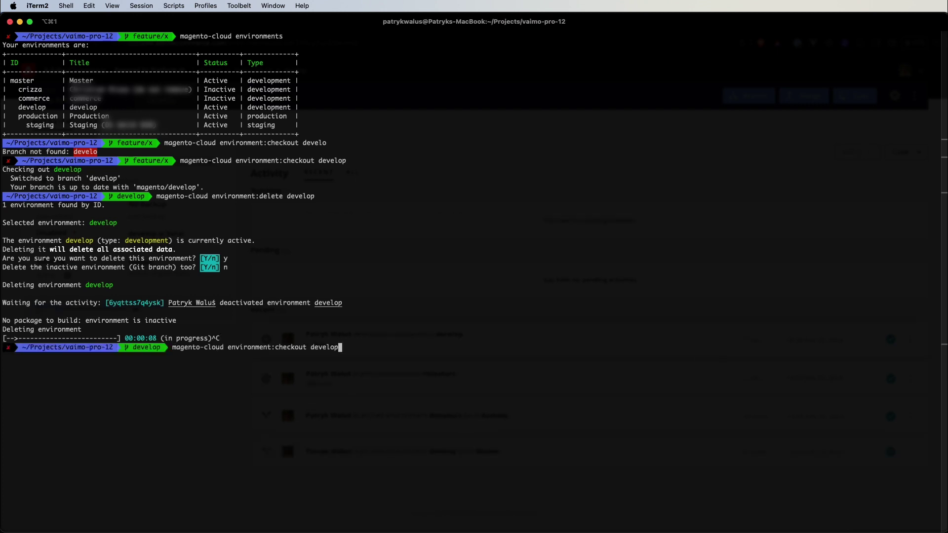
{"action": "key", "text": "Up"}
{"action": "key", "text": "Up"}
{"action": "key", "text": "Return"}
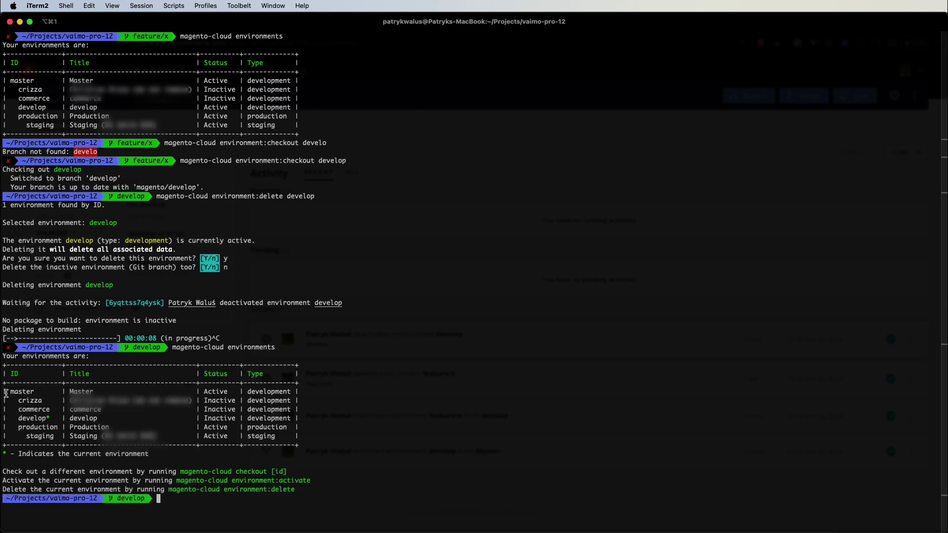
{"action": "triple_click", "coordinate": [21, 416]}
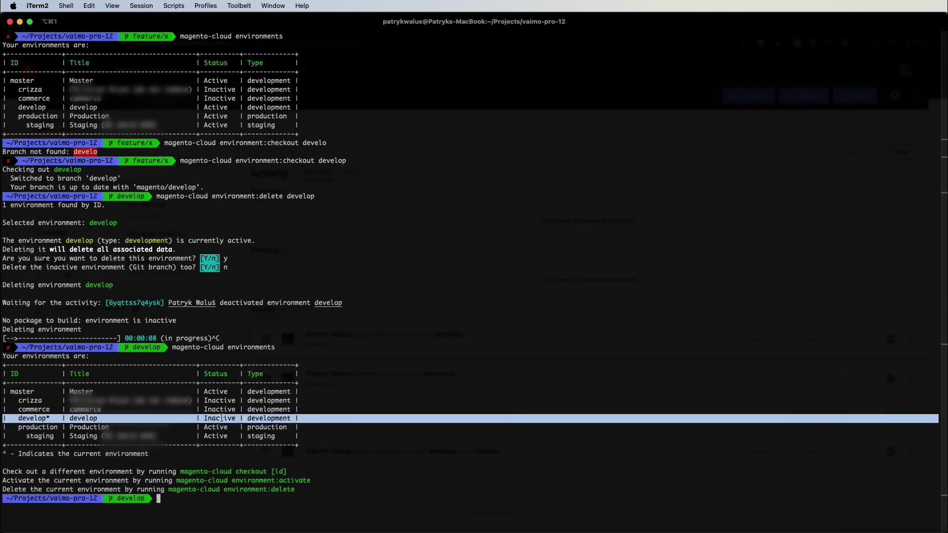
{"action": "left_click", "coordinate": [437, 426]}
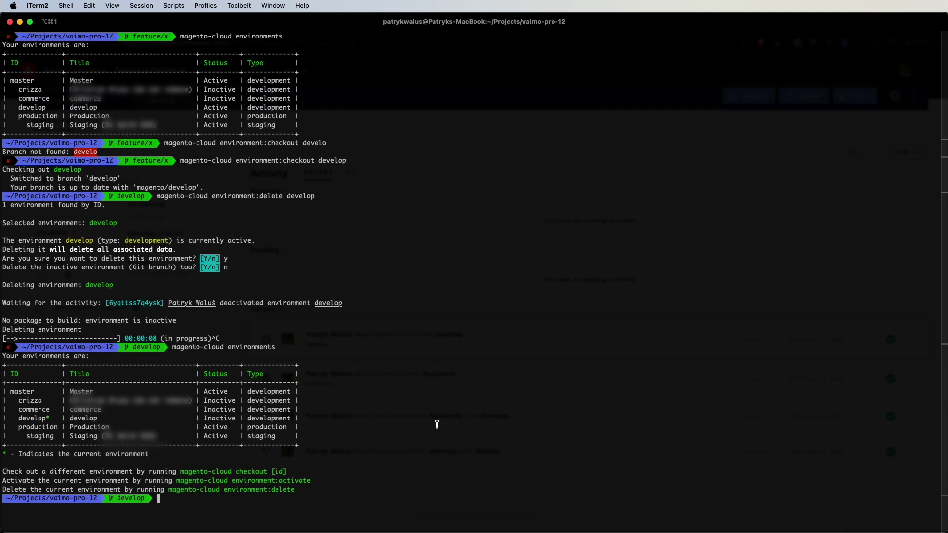
Display the activation command's help with "magento-cloud environment:activate --help".
{"action": "double_click", "coordinate": [218, 481]}
{"action": "left_click", "coordinate": [283, 482], "text": "shift"}
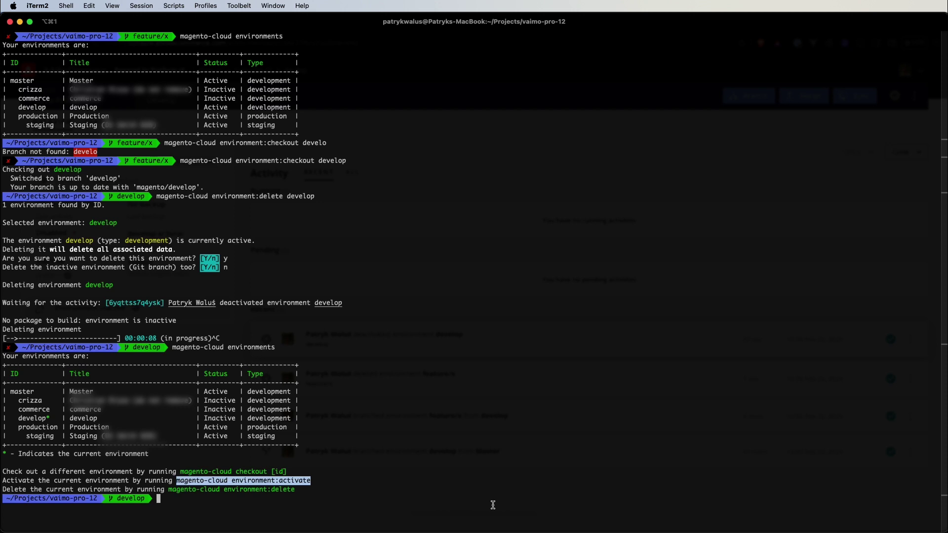
{"action": "key", "text": "super+v"}
{"action": "type", "text": "--hlp"}
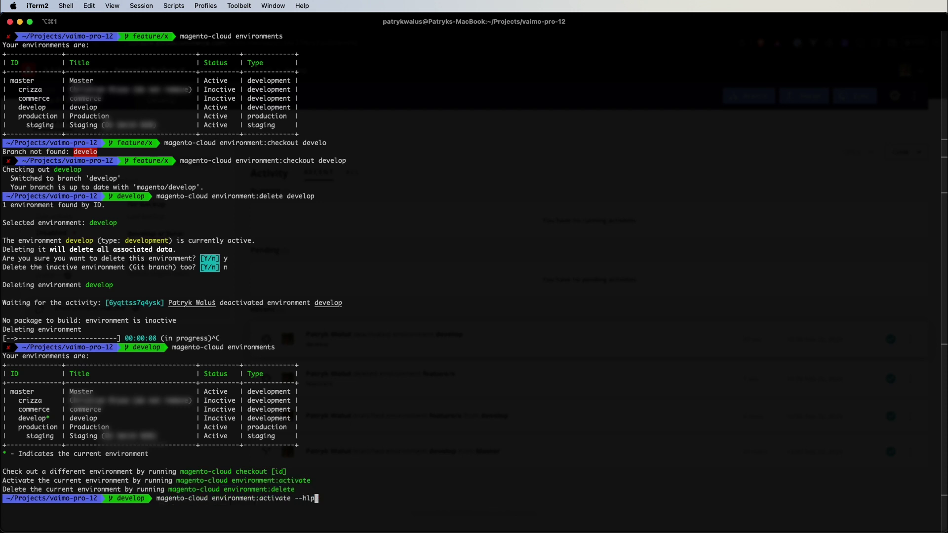
{"action": "key", "text": "BackSpace"}
{"action": "key", "text": "BackSpace"}
{"action": "type", "text": "elp"}
{"action": "key", "text": "Return"}
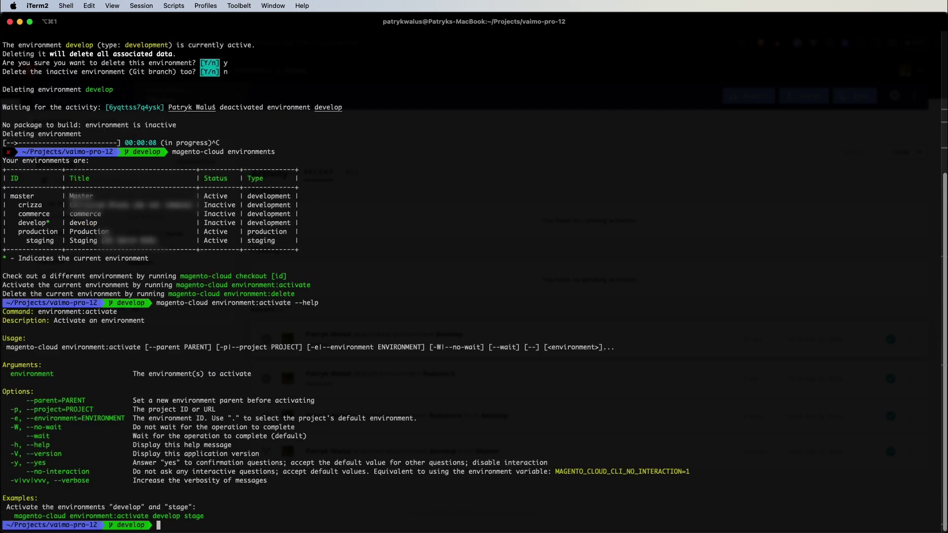
Examine the environment argument, the --parent option, and the remaining options in the environment:activate help.
{"action": "double_click", "coordinate": [30, 376]}
{"action": "double_click", "coordinate": [47, 400]}
{"action": "left_click_drag", "start_coordinate": [14, 410], "coordinate": [168, 453]}
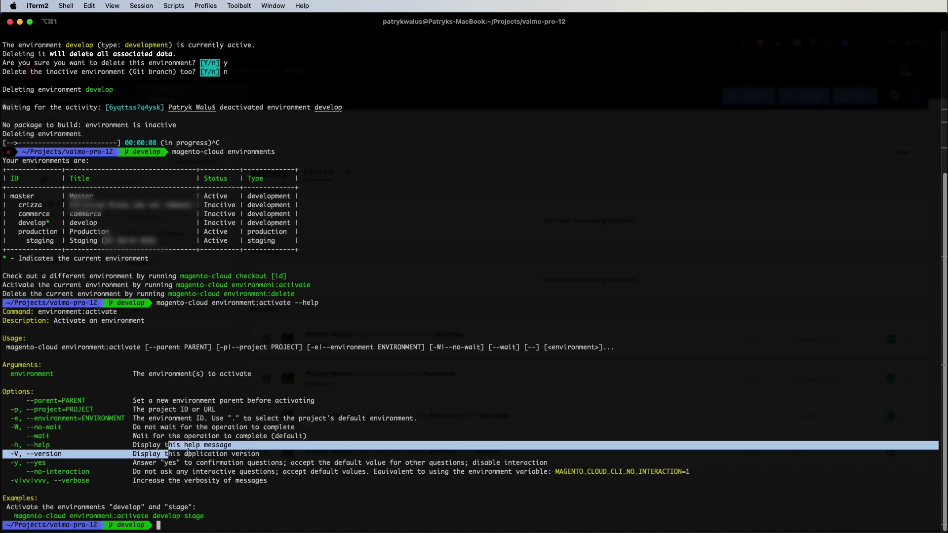
{"action": "left_click", "coordinate": [188, 452]}
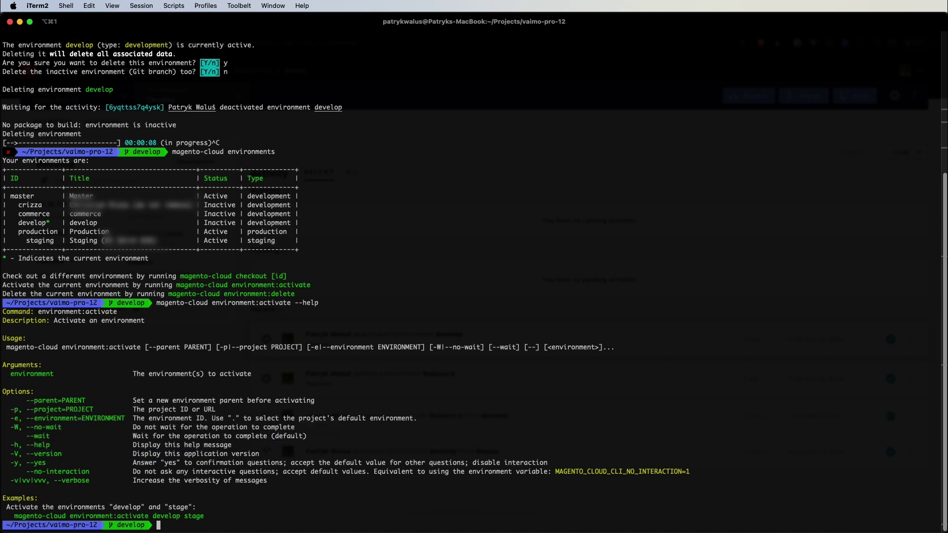
Switch to the Brave browser, open the develop environment's settings, and check its status.
{"action": "key", "text": "super+Tab"}
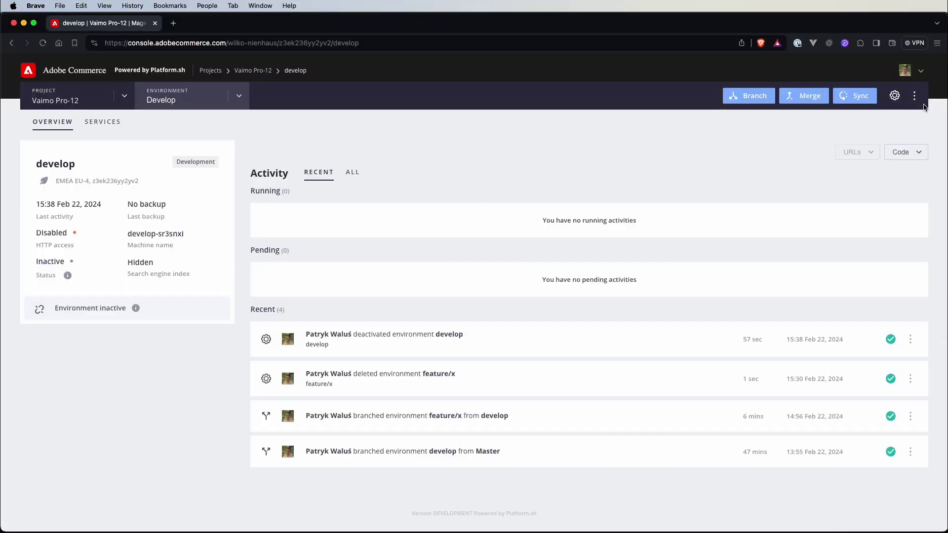
{"action": "left_click", "coordinate": [894, 96]}
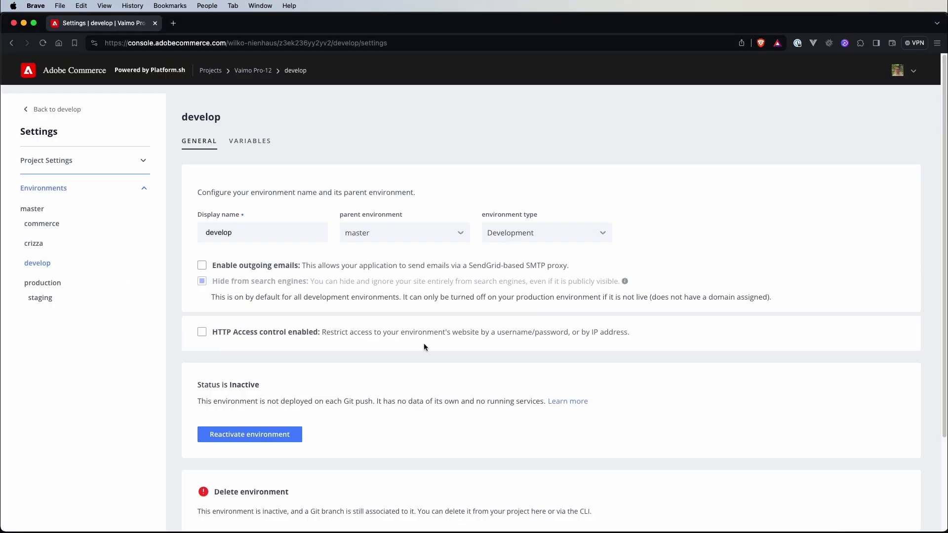
{"action": "scroll", "coordinate": [500, 422], "scroll_direction": "down", "scroll_amount": 3}
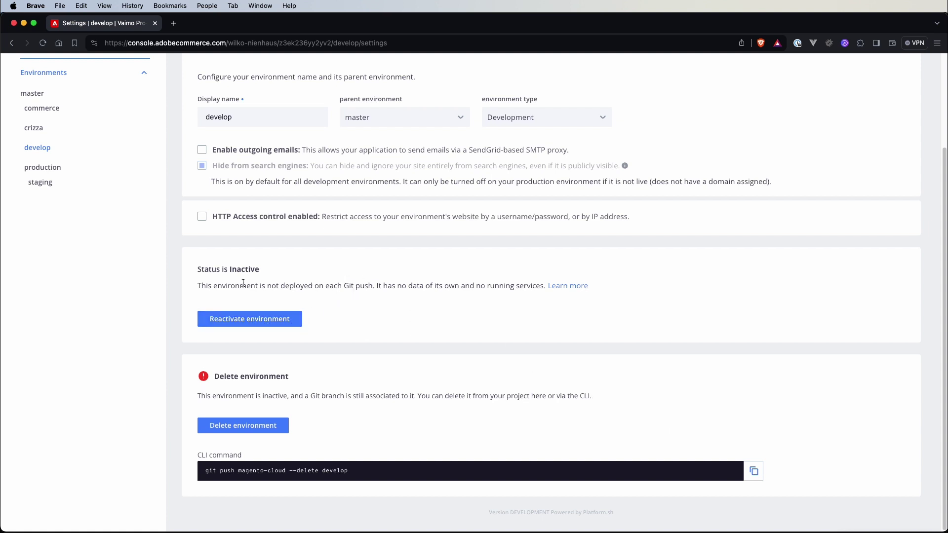
{"action": "left_click_drag", "start_coordinate": [230, 271], "coordinate": [294, 270]}
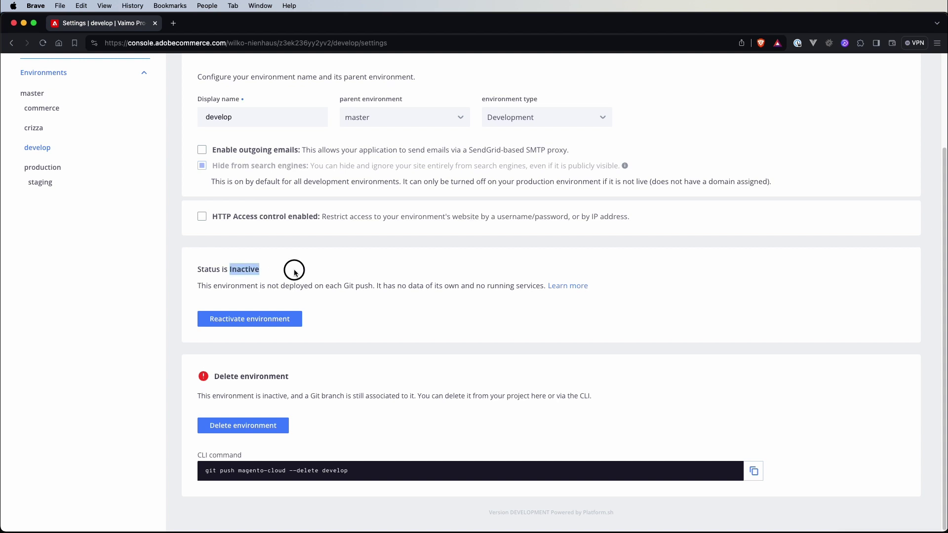
{"action": "left_click", "coordinate": [375, 282]}
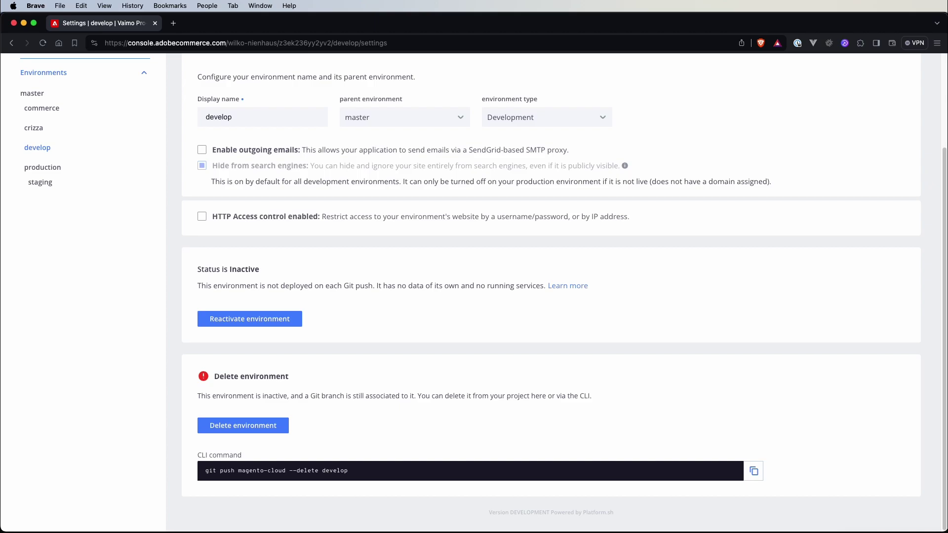
Return to iTerm2 and reactivate the environment with "magento-cloud environment:activate develop", confirming the activation.
{"action": "key", "text": "super+Tab"}
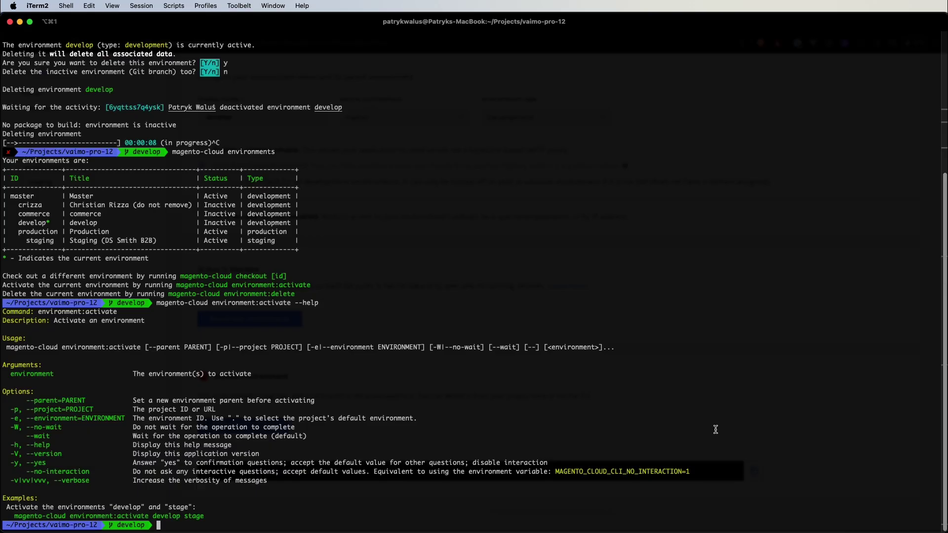
{"action": "key", "text": "Up"}
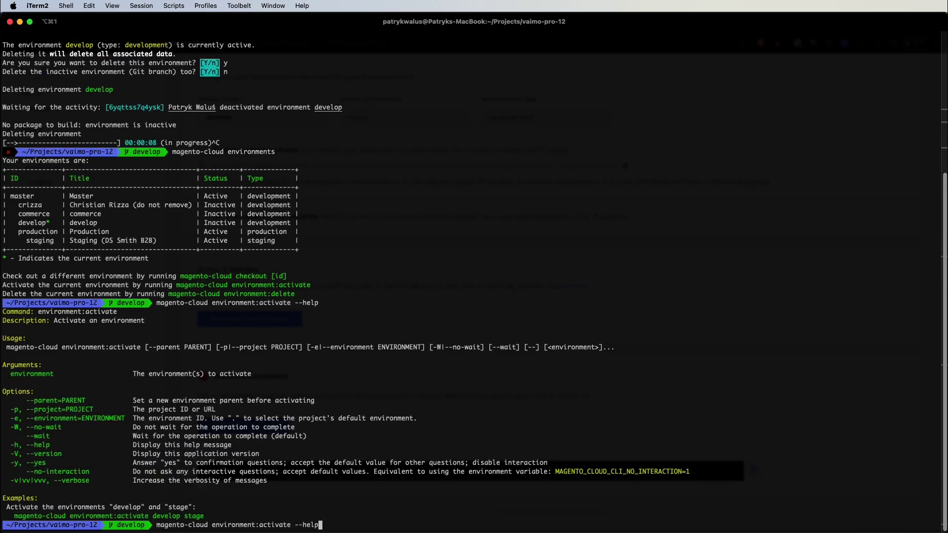
{"action": "key", "text": "Left"}
{"action": "key", "text": "Left"}
{"action": "key", "text": "Left"}
{"action": "key", "text": "Left"}
{"action": "key", "text": "Left"}
{"action": "key", "text": "Left"}
{"action": "key", "text": "ctrl+k"}
{"action": "type", "text": "develop"}
{"action": "key", "text": "Return"}
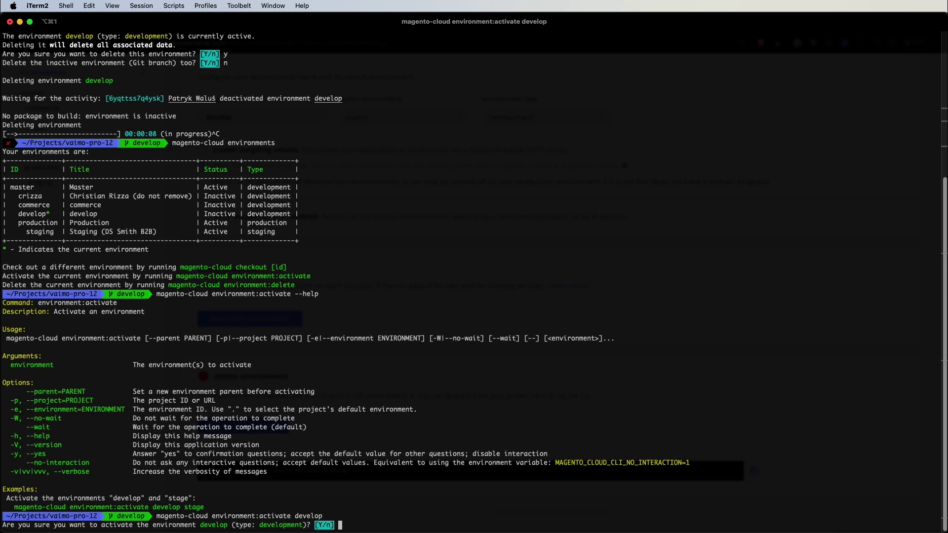
{"action": "type", "text": "y"}
{"action": "key", "text": "Return"}
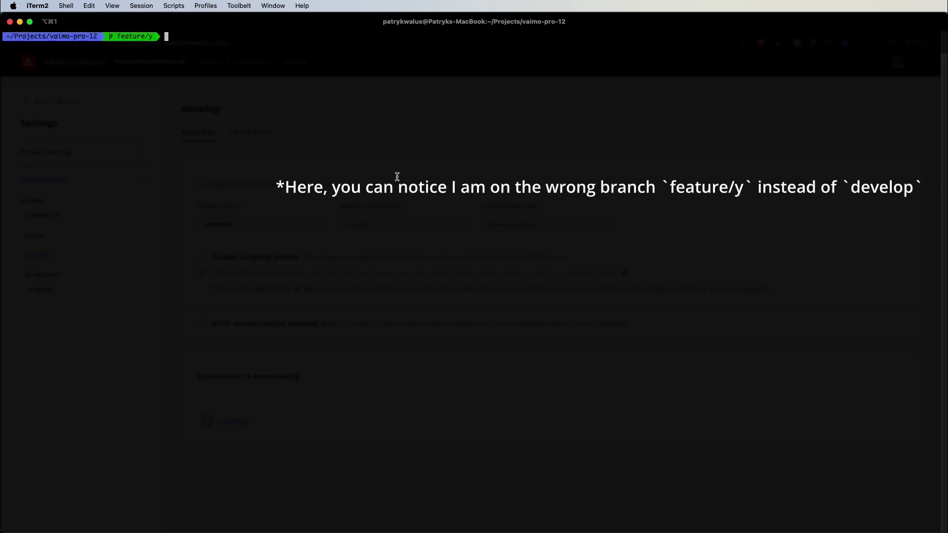
Create the Git branch feature/x1 and push it with "git push --set-upstream magento feature/x1".
{"action": "type", "text": "git checkout -b feature/x1"}
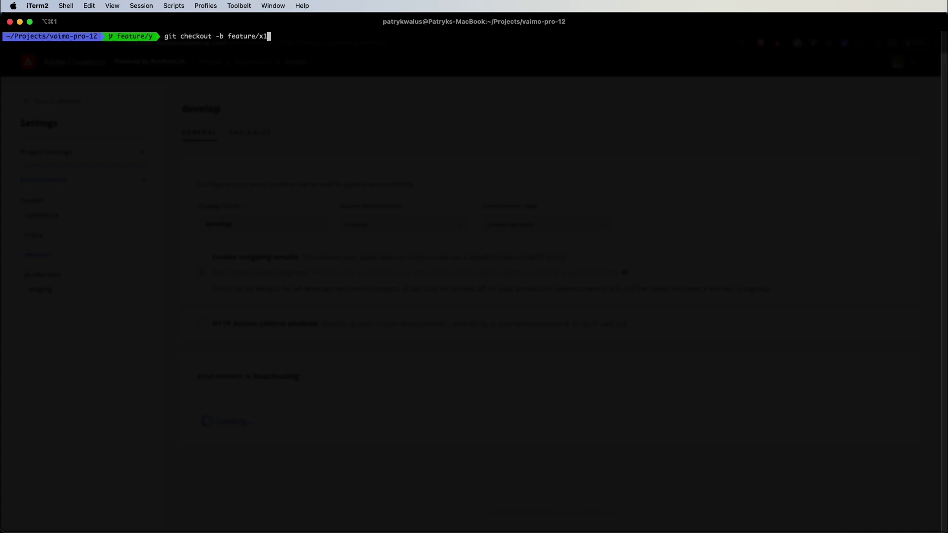
{"action": "key", "text": "Return"}
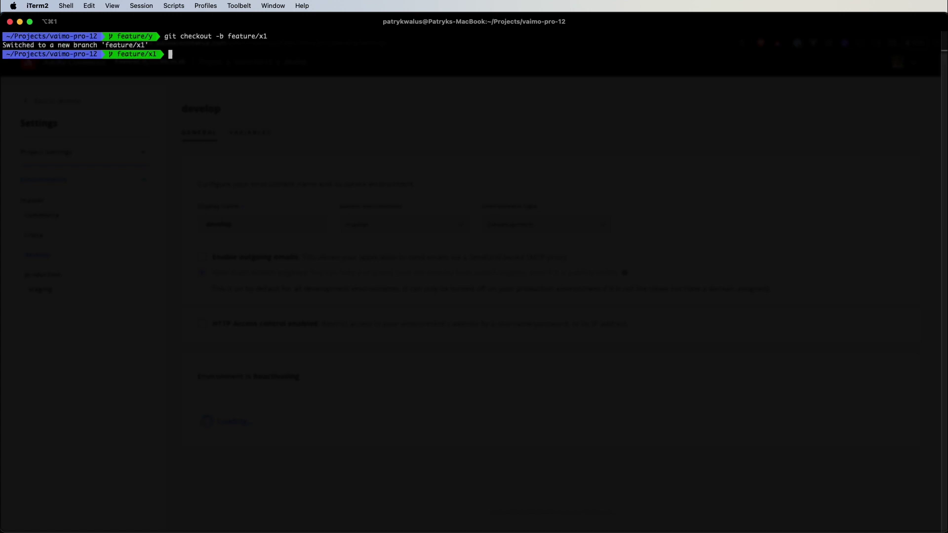
{"action": "type", "text": "git p"}
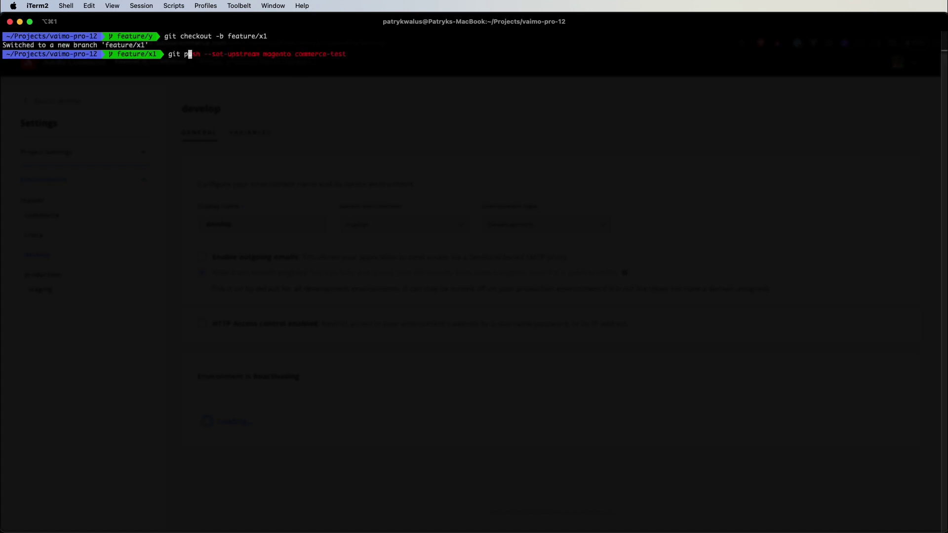
{"action": "type", "text": "ush --set-upstream magento"}
{"action": "double_click", "coordinate": [244, 34]}
{"action": "type", "text": "feature/x1"}
{"action": "key", "text": "Return"}
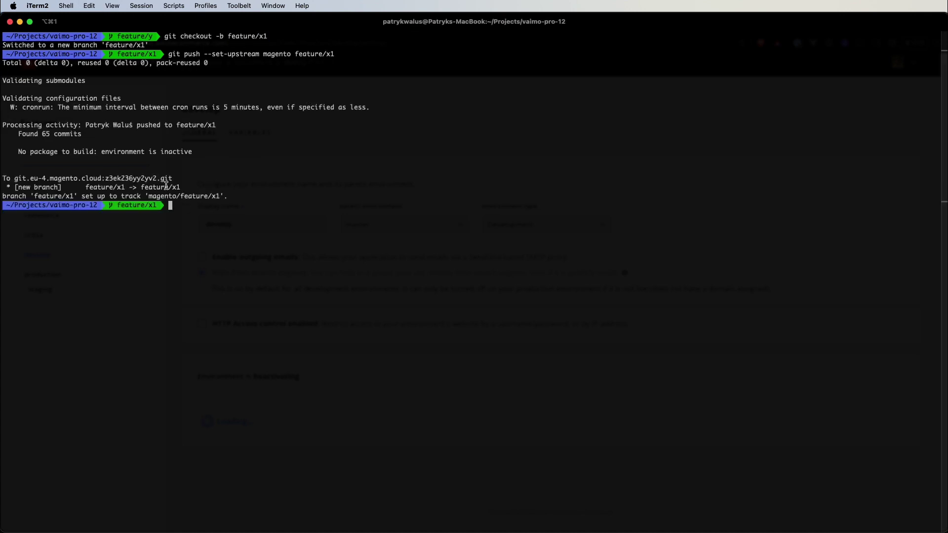
Examine the push output's validation, activity processing, and package build lines.
{"action": "left_click_drag", "start_coordinate": [2, 80], "coordinate": [276, 138]}
{"action": "left_click", "coordinate": [341, 153]}
{"action": "left_click_drag", "start_coordinate": [101, 152], "coordinate": [252, 154]}
{"action": "left_click", "coordinate": [348, 149]}
List the environments with "magento-cloud environments" and check the status of feature/x1.
{"action": "type", "text": "magento-cloud "}
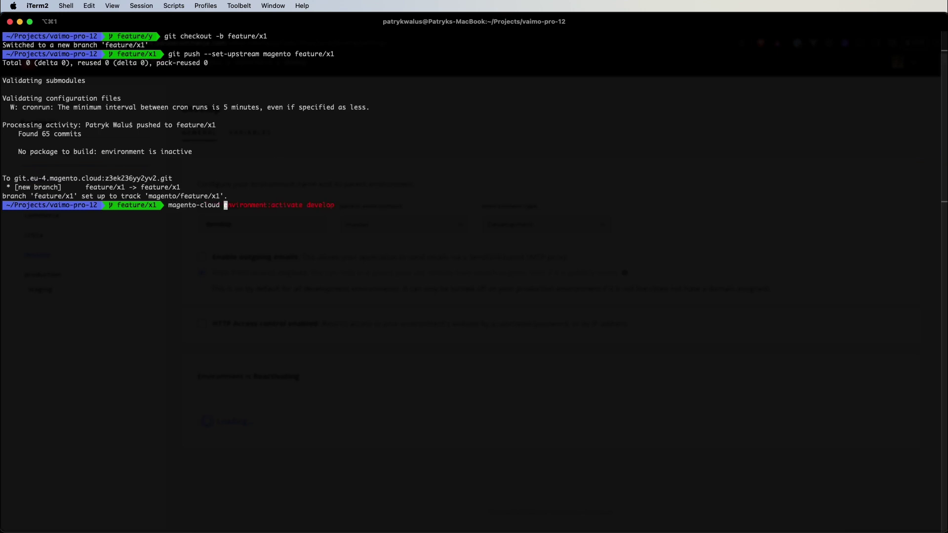
{"action": "type", "text": "environments"}
{"action": "key", "text": "Return"}
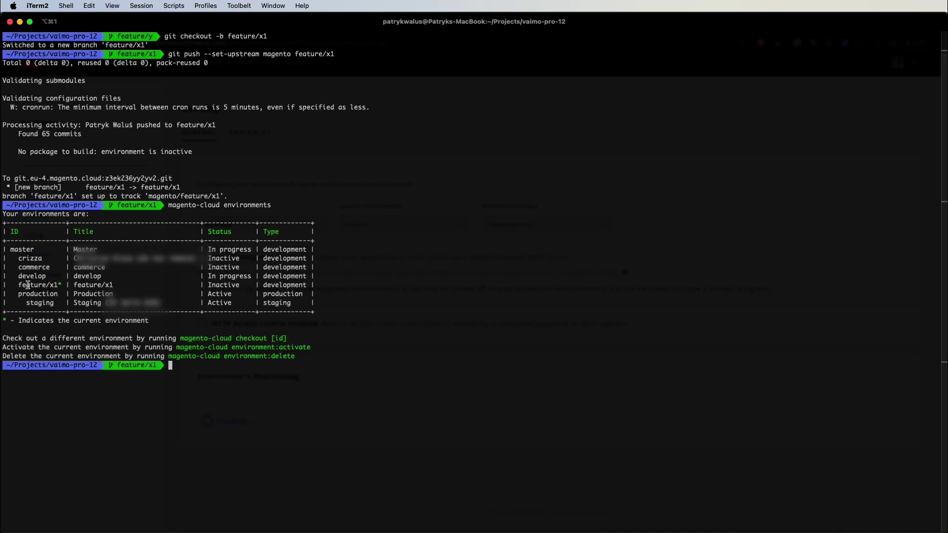
{"action": "double_click", "coordinate": [28, 285]}
{"action": "double_click", "coordinate": [241, 285]}
{"action": "left_click", "coordinate": [378, 293]}
Switch to the Brave browser, open the Vaimo Pro-12 project overview, and filter the environment tree to include inactive environments.
{"action": "key", "text": "super+Tab"}
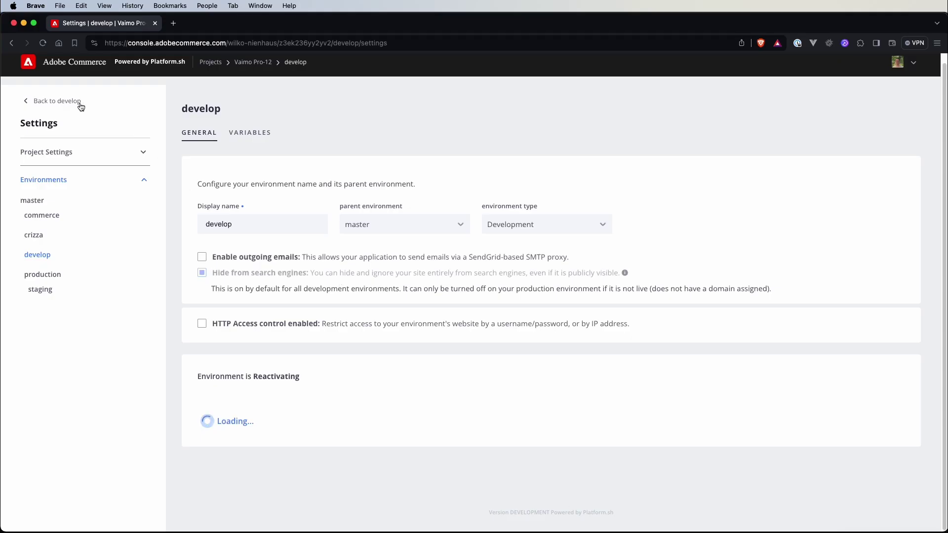
{"action": "left_click", "coordinate": [57, 100]}
{"action": "left_click", "coordinate": [252, 70]}
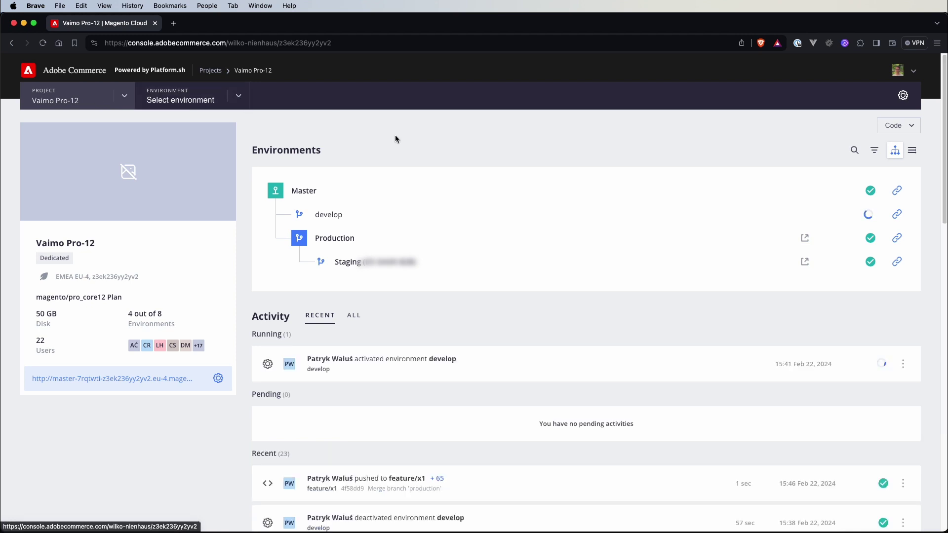
{"action": "left_click", "coordinate": [874, 151]}
{"action": "left_click", "coordinate": [792, 192]}
{"action": "left_click", "coordinate": [713, 137]}
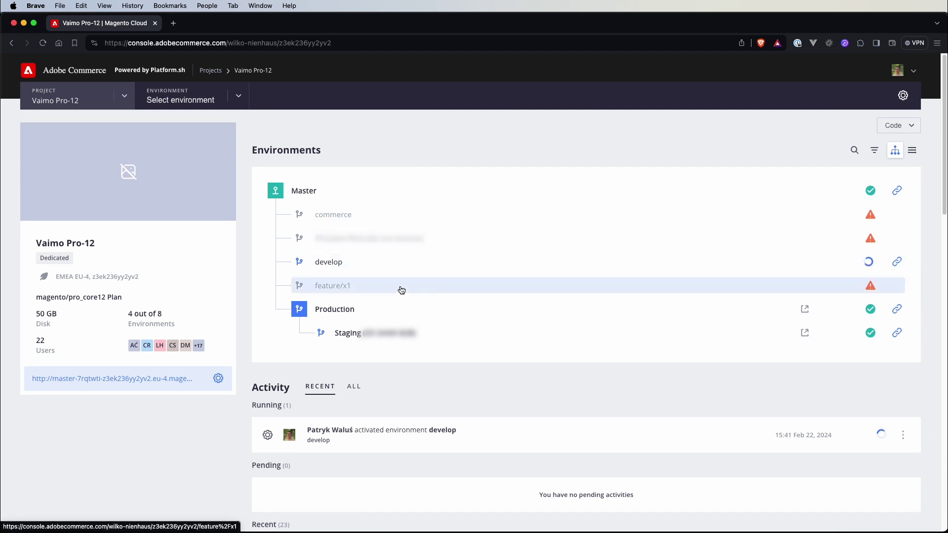
Open the feature/x1 environment's settings and review its status and the reactivate and delete options.
{"action": "left_click", "coordinate": [430, 289]}
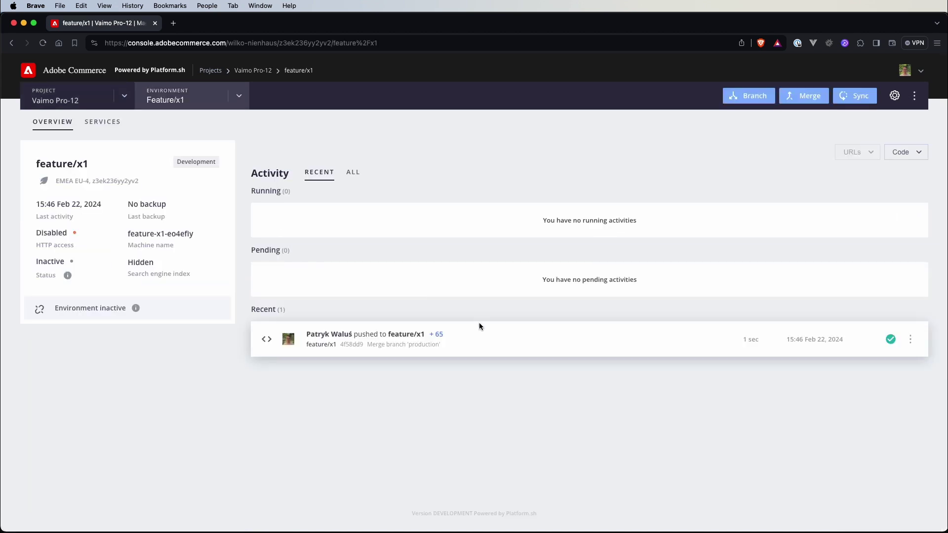
{"action": "left_click", "coordinate": [895, 99]}
{"action": "scroll", "coordinate": [724, 314], "scroll_direction": "down", "scroll_amount": 3}
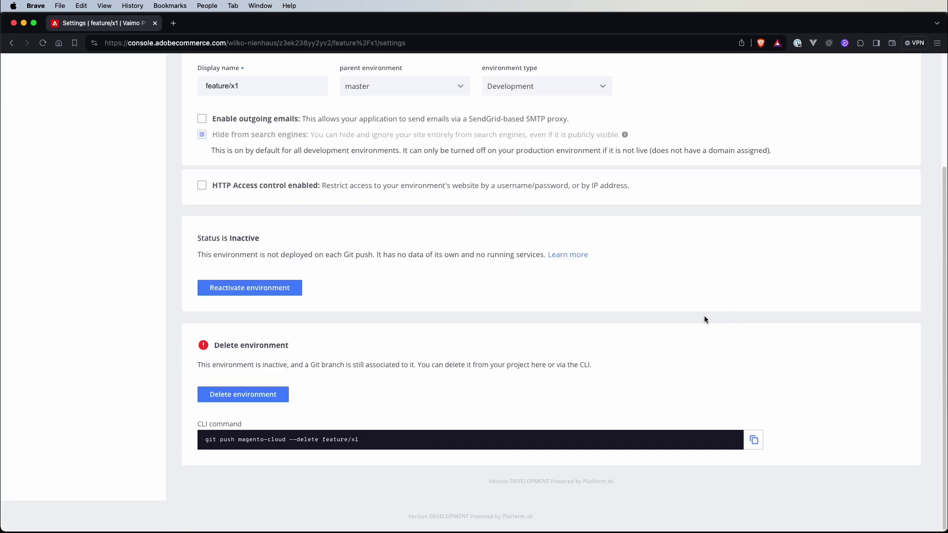